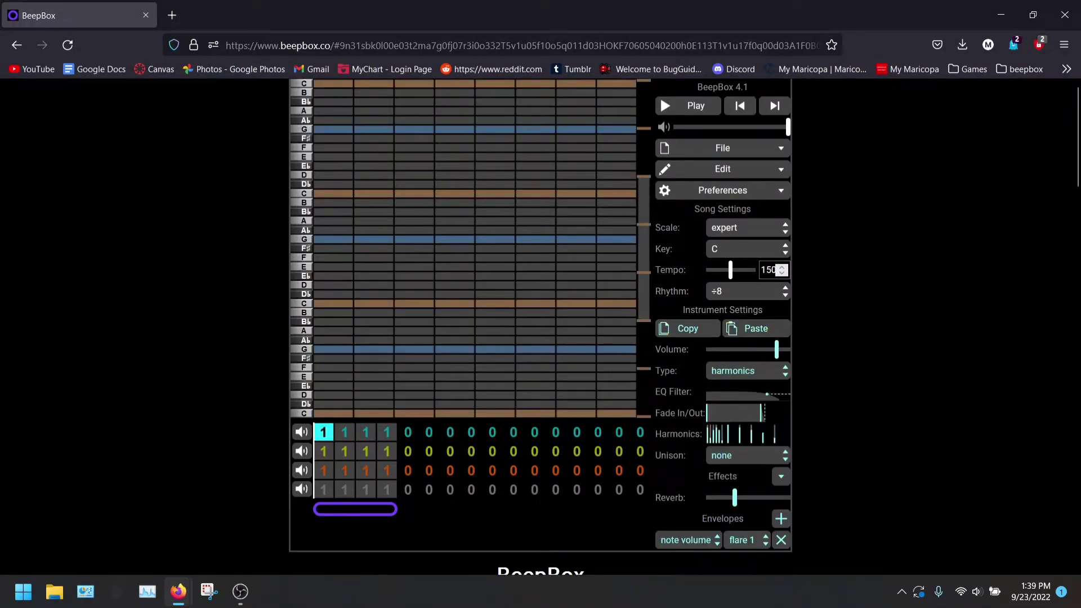
Browse the instrument Type presets to find sitar under Picked String Presets.
click(746, 372)
scroll(777, 285, down, 3)
scroll(745, 269, down, 10)
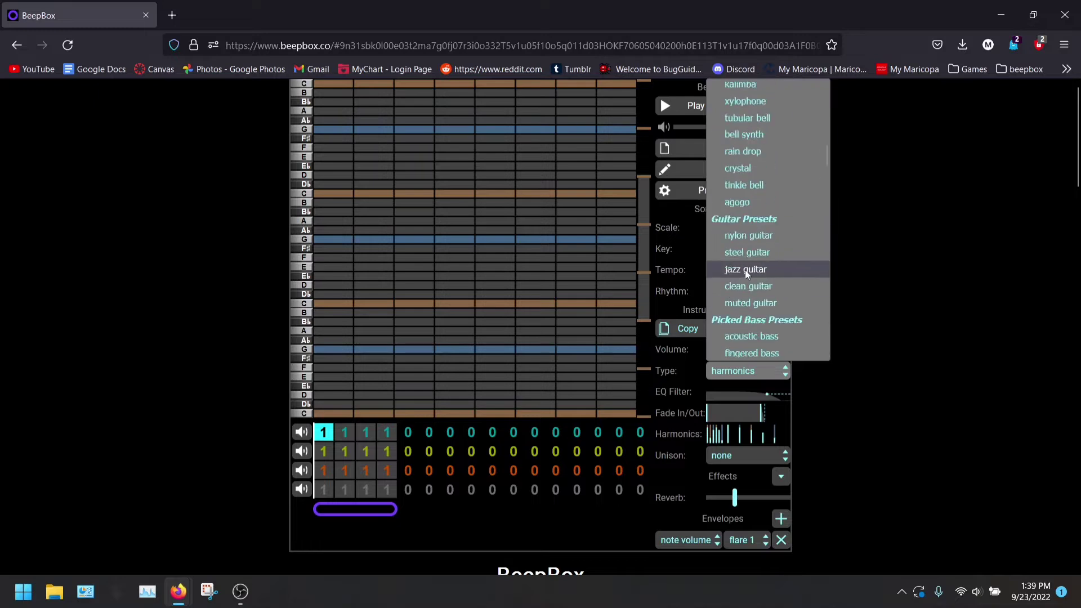
scroll(752, 259, down, 8)
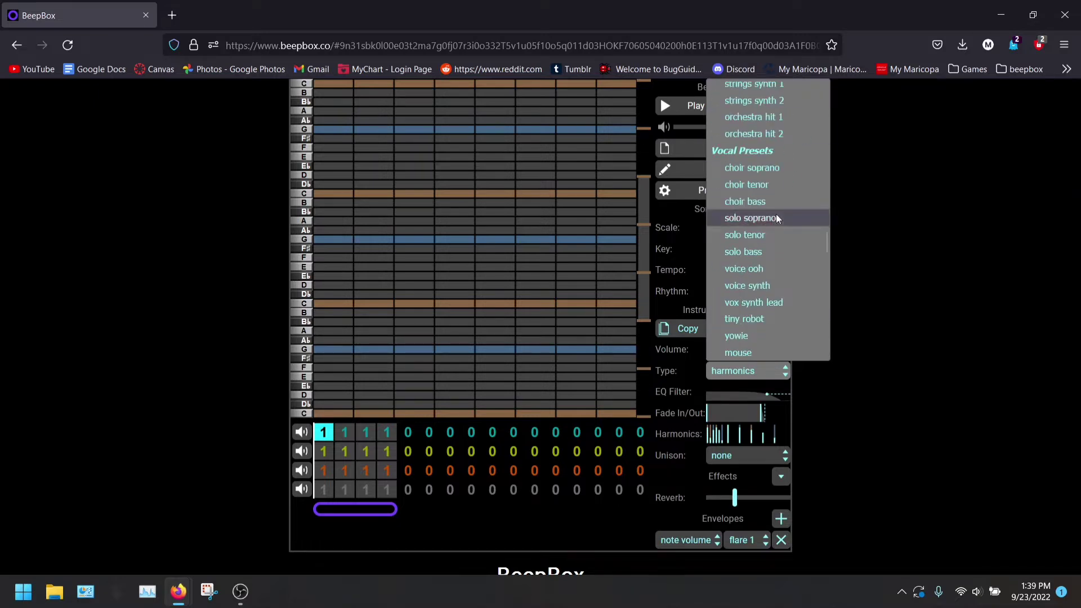
scroll(775, 214, down, 5)
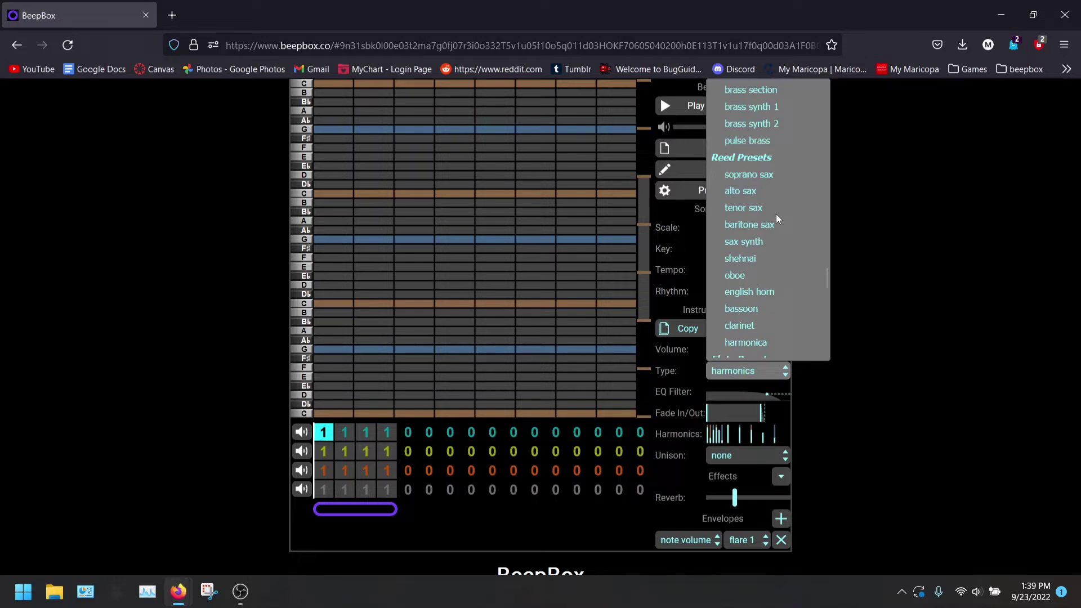
scroll(778, 218, down, 3)
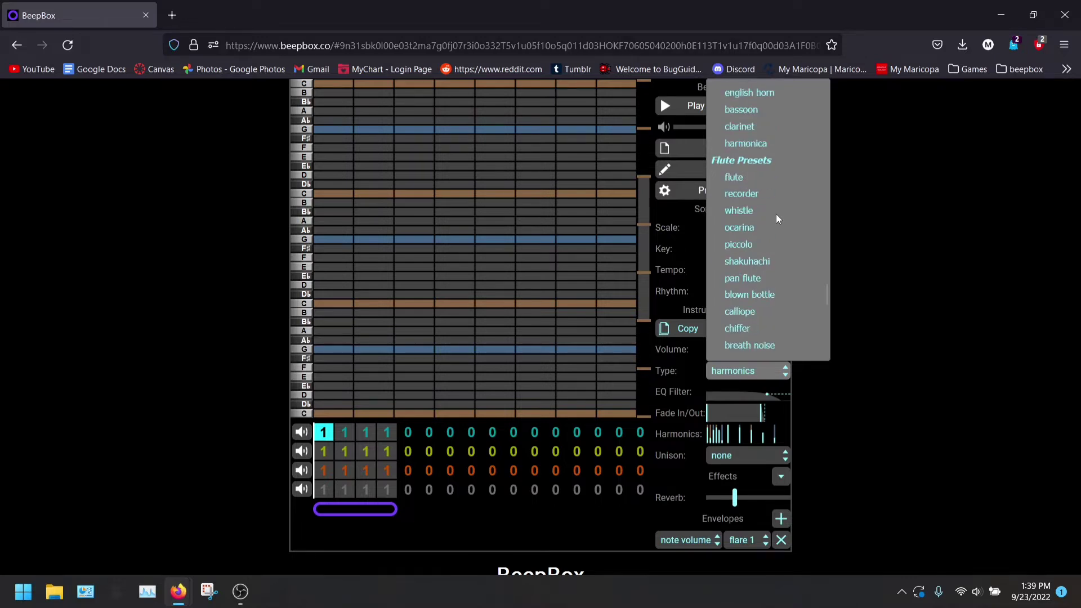
scroll(777, 217, down, 3)
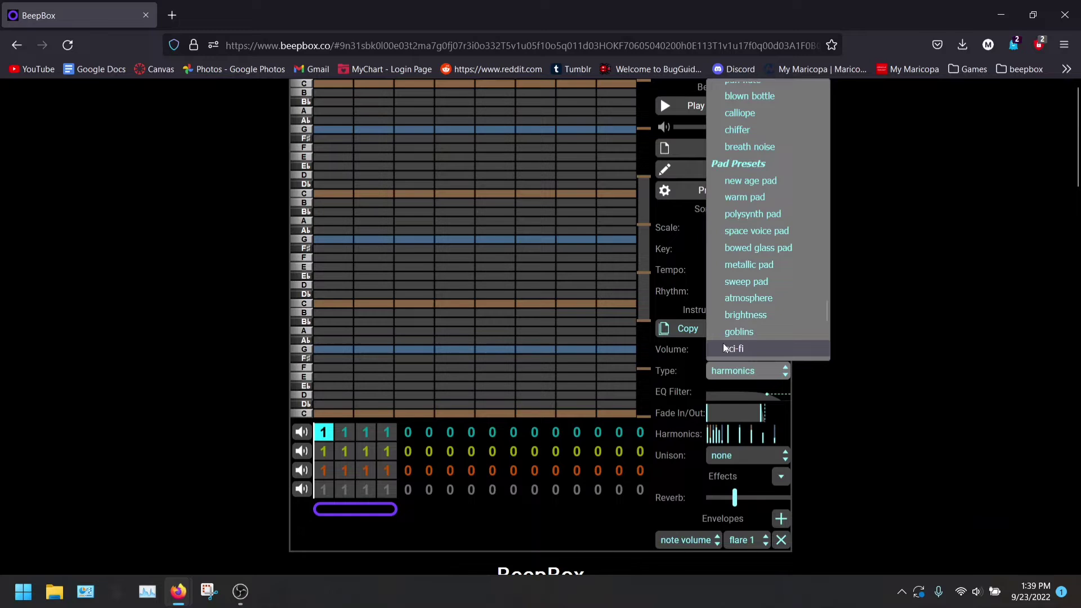
scroll(732, 315, up, 6)
scroll(749, 274, up, 10)
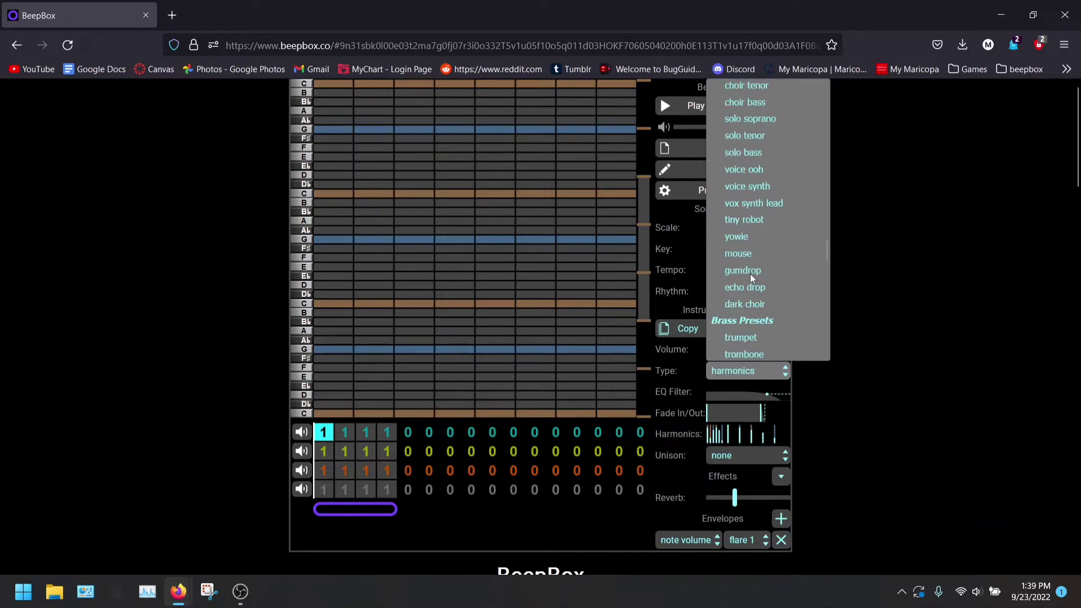
scroll(749, 274, up, 9)
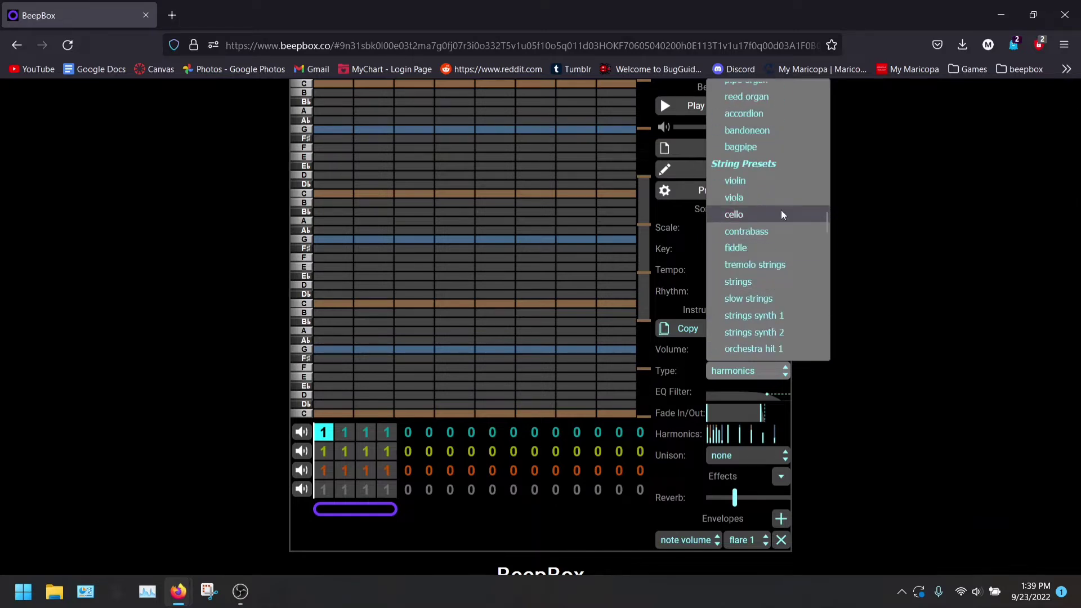
scroll(777, 211, up, 4)
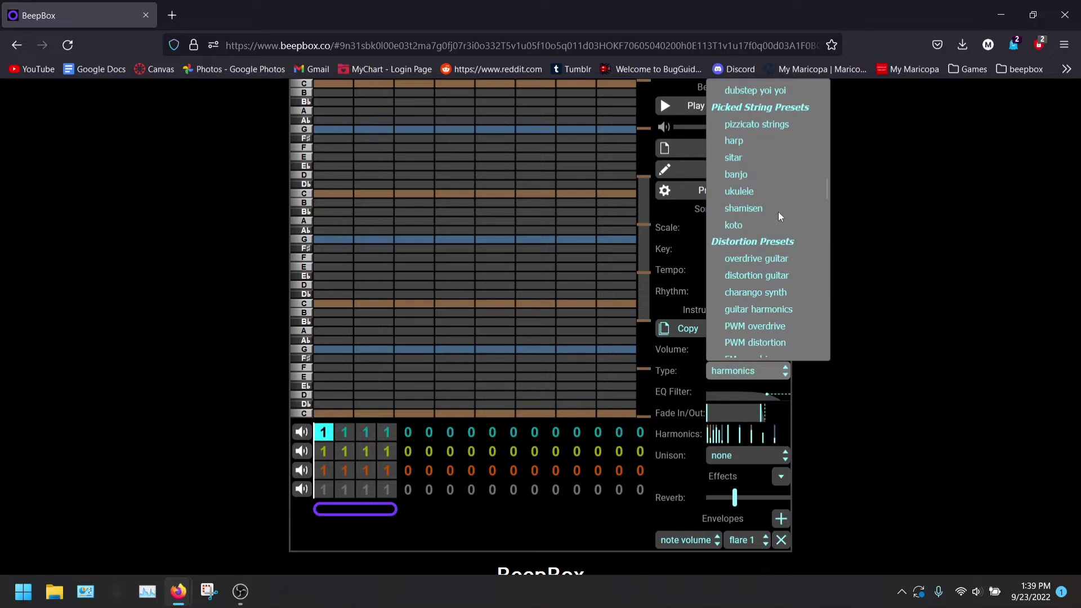
Load the sitar preset, customize it, and audition a trial three-beat G note.
click(755, 223)
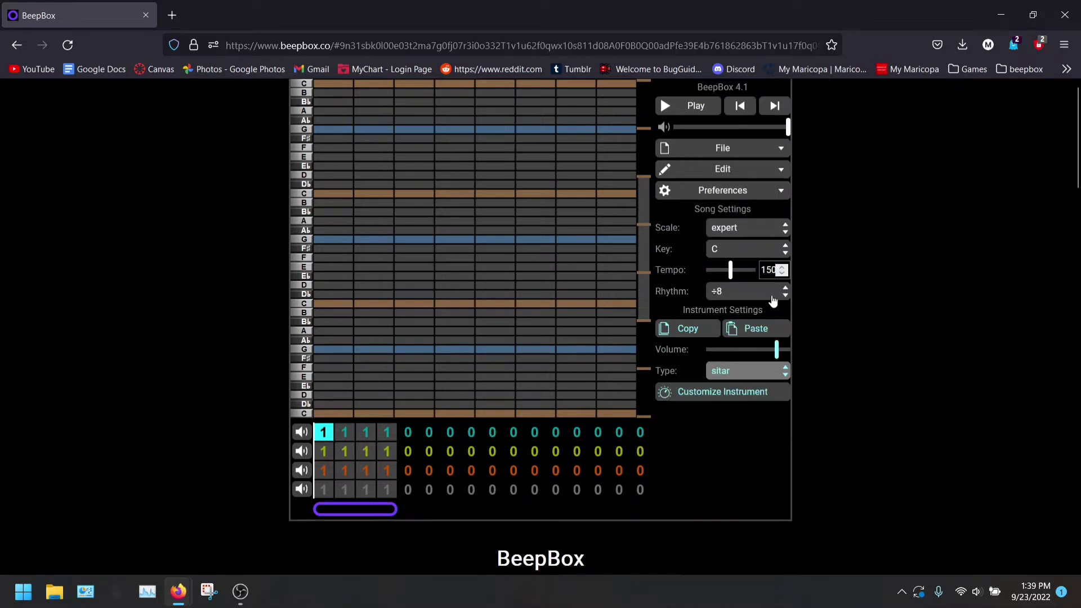
click(732, 392)
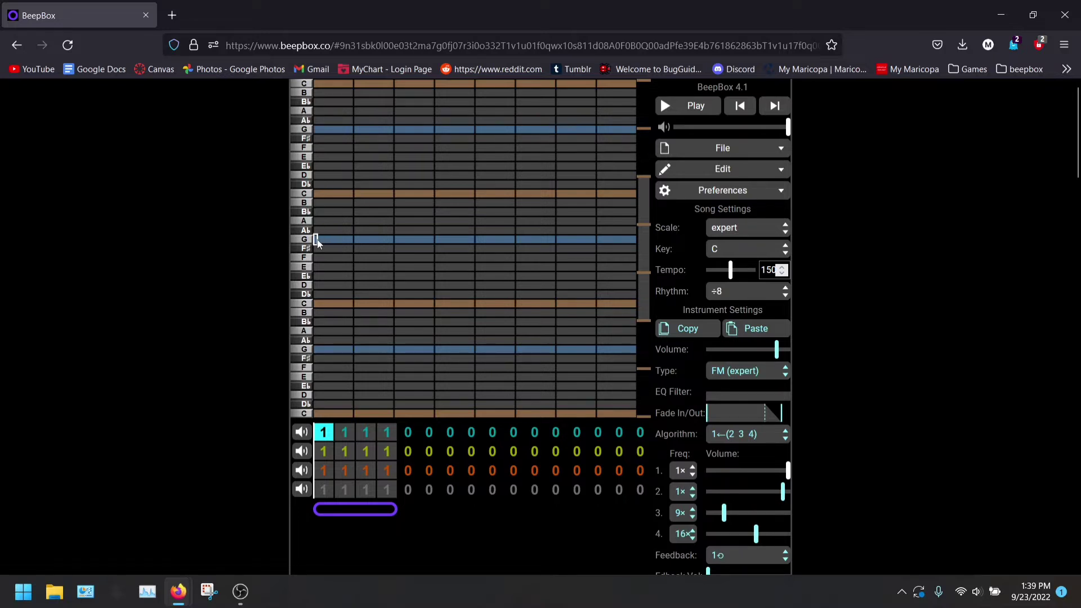
drag(318, 238, 698, 86)
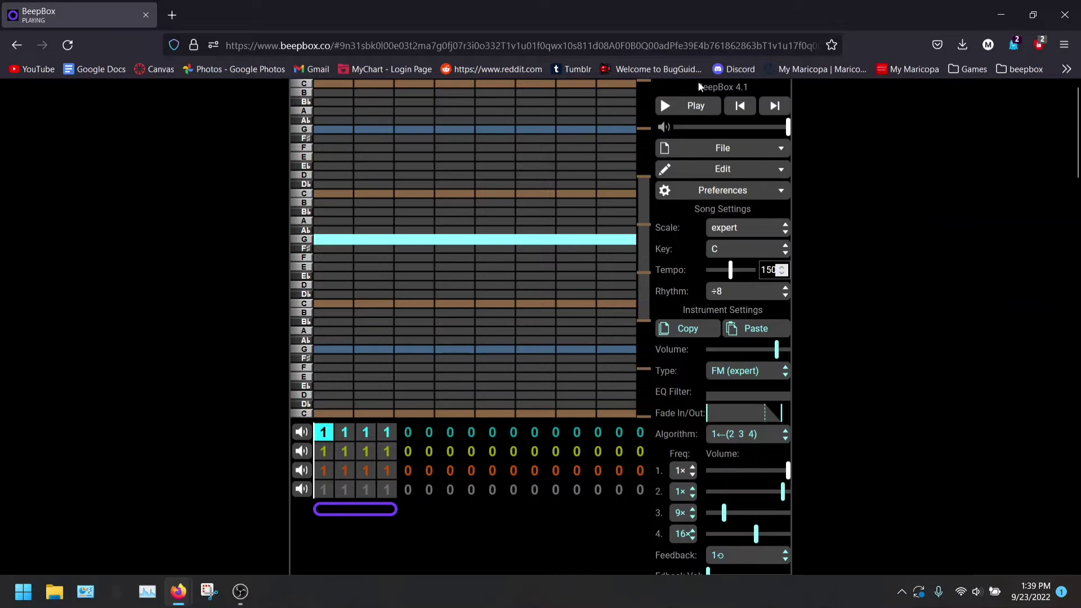
drag(634, 241, 437, 240)
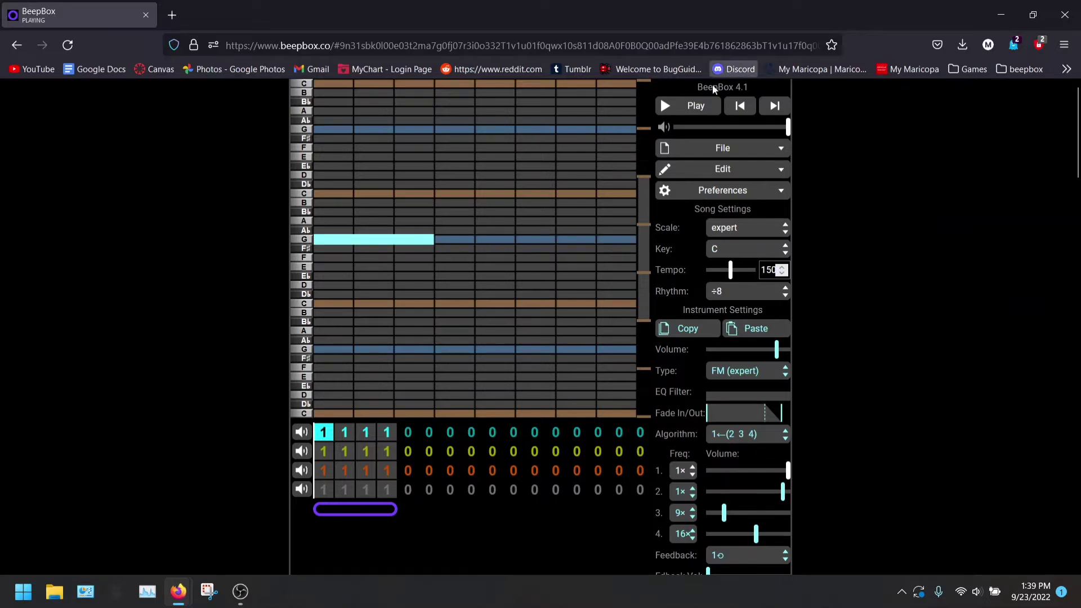
click(697, 107)
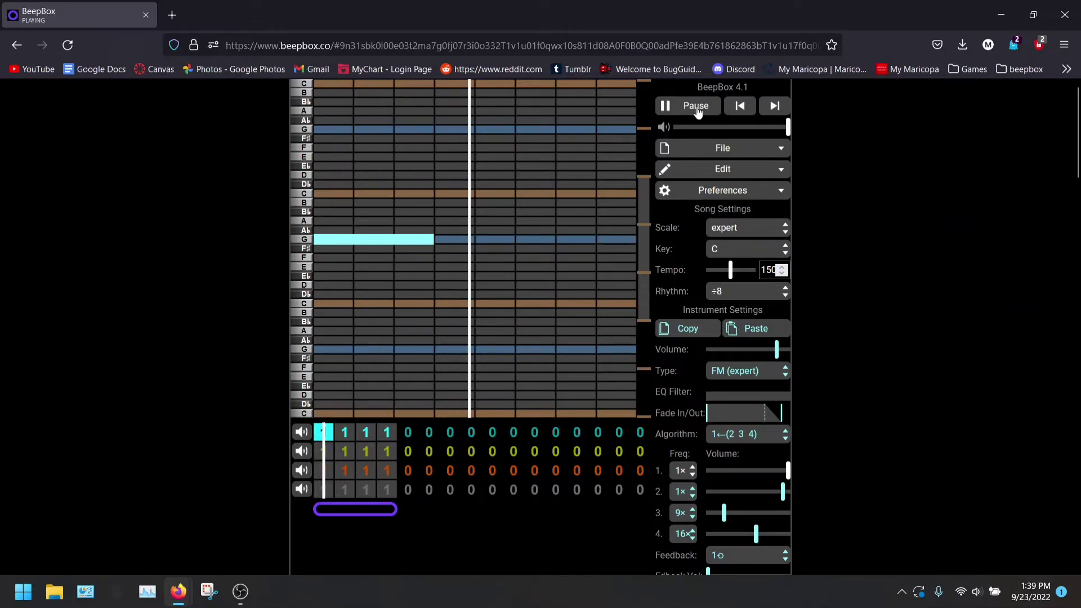
click(696, 107)
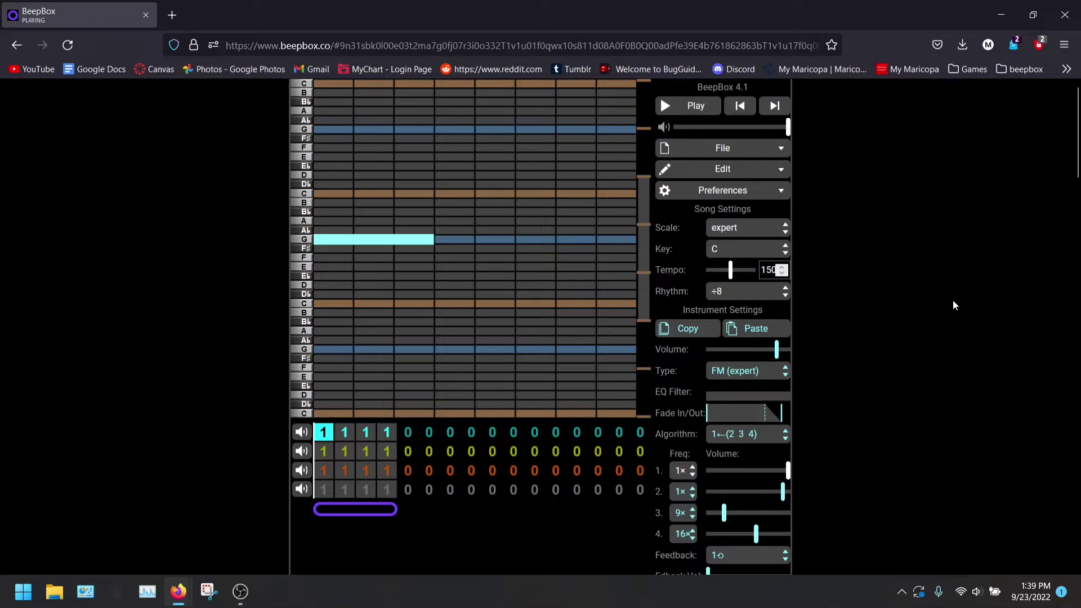
Replace the trial note with the melody G, A, G, F#, A, Ab and play it back.
drag(432, 240, 419, 241)
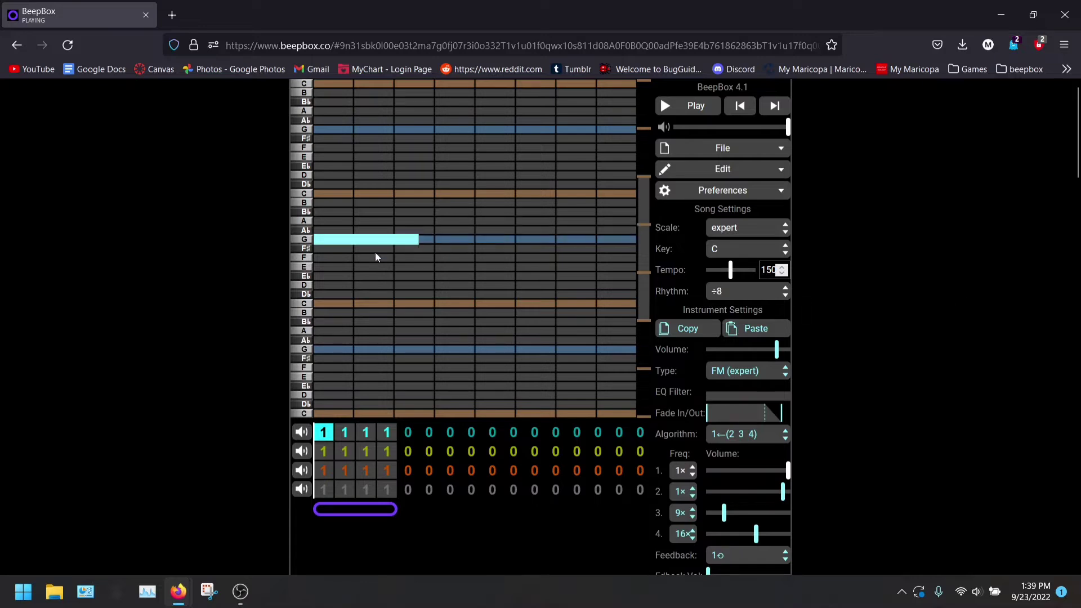
click(317, 241)
click(329, 243)
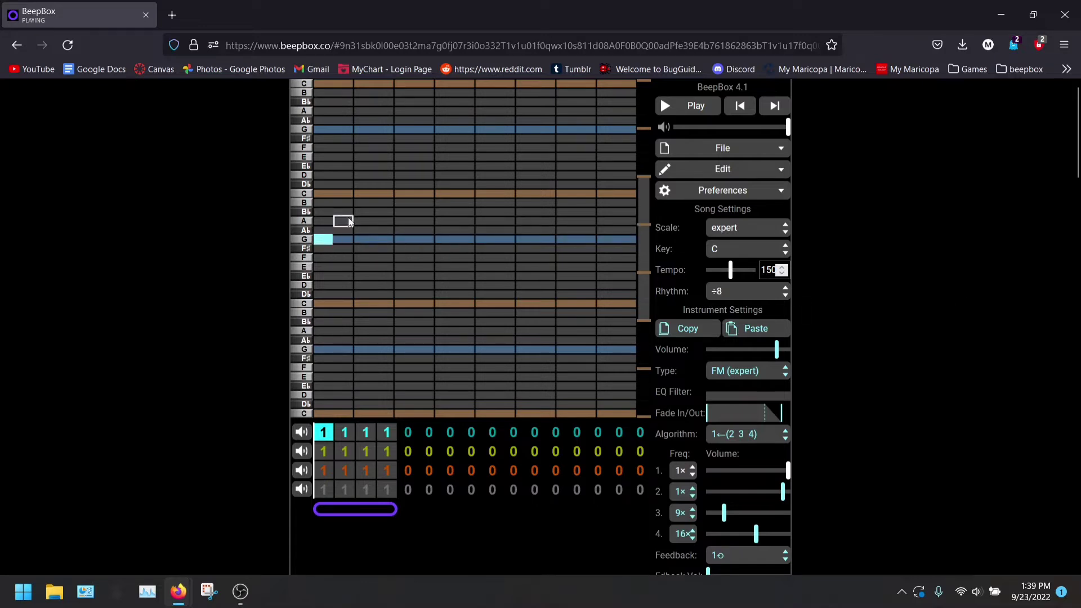
click(344, 222)
click(364, 241)
click(384, 249)
click(406, 224)
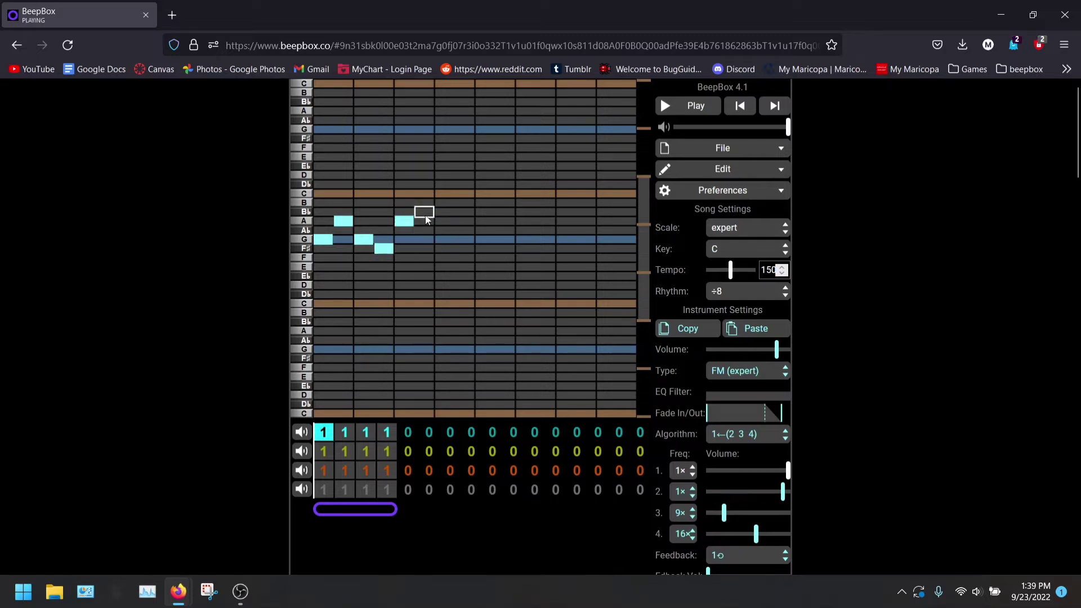
click(423, 230)
click(718, 112)
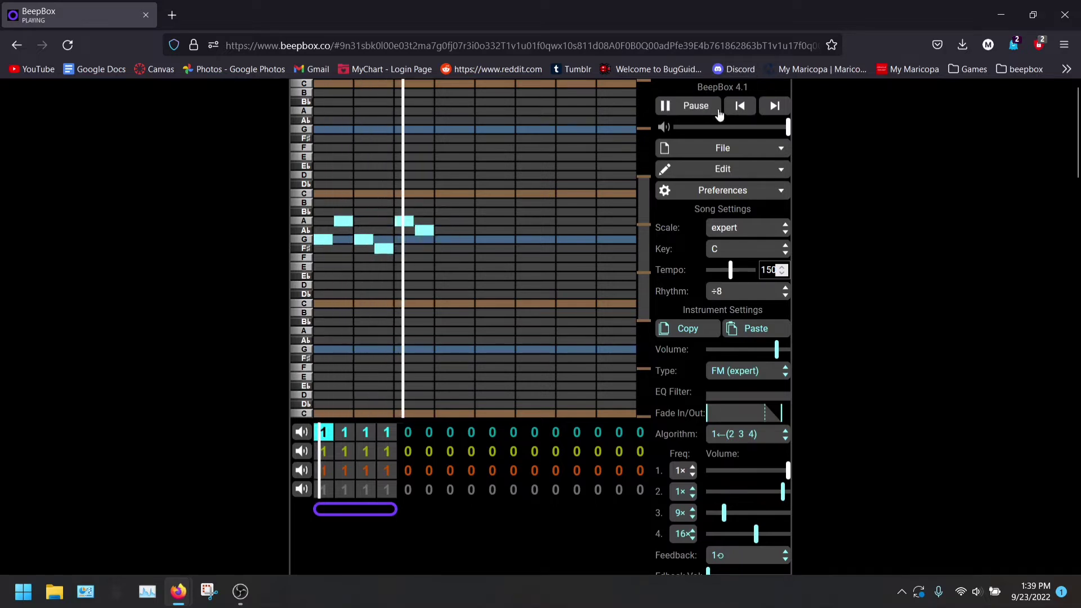
click(718, 109)
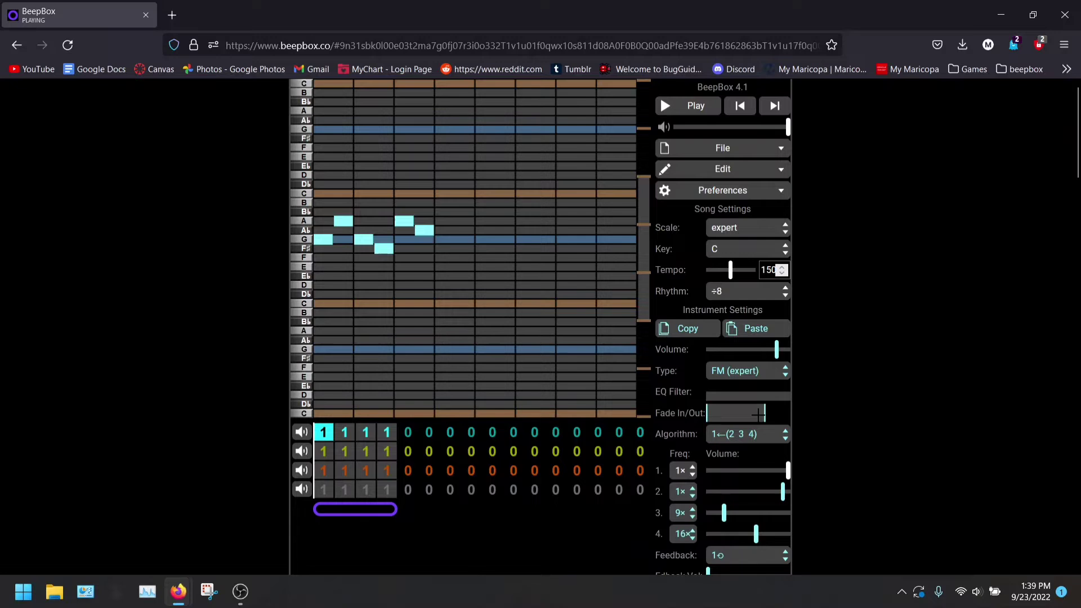
Add a fade-in ramp and pull the fade-out point slightly earlier.
scroll(800, 411, down, 1)
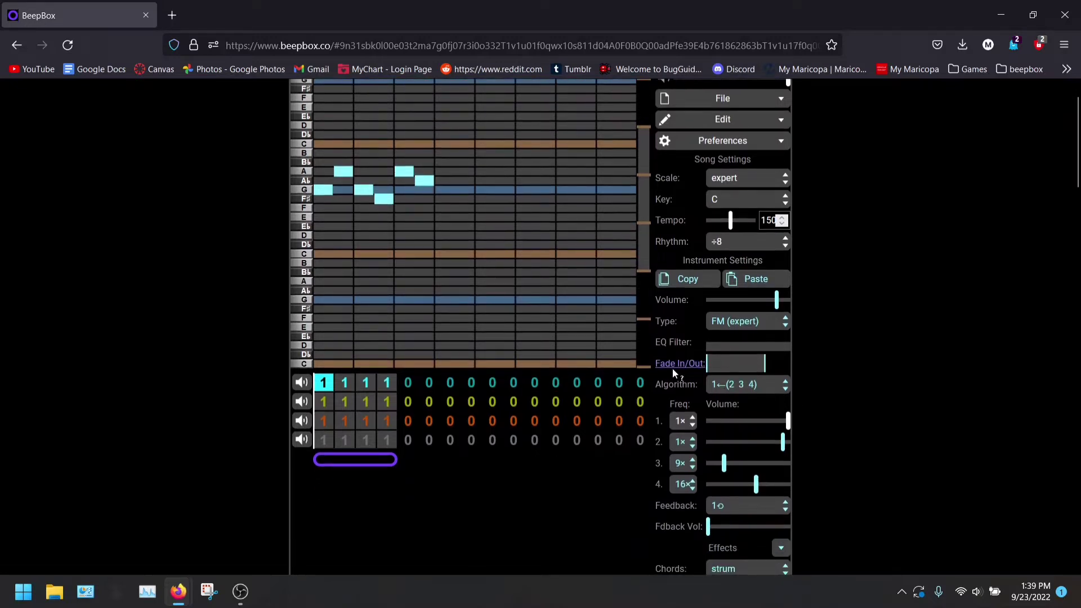
click(768, 363)
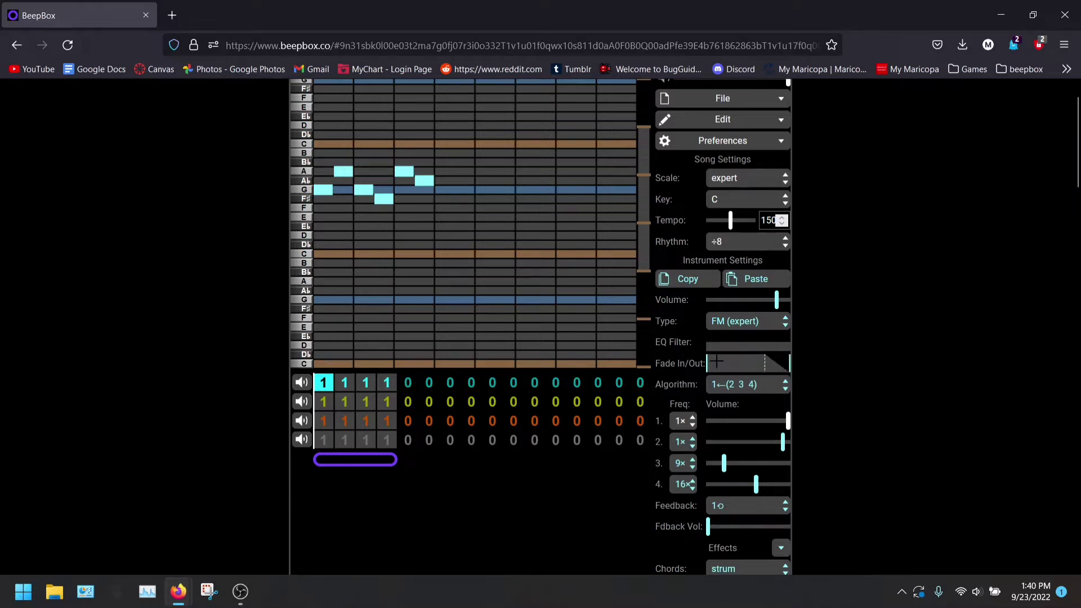
drag(716, 361, 739, 358)
drag(775, 363, 773, 362)
scroll(806, 354, down, 2)
Inspect the FM Algorithm and Feedback options, leaving both unchanged.
click(775, 340)
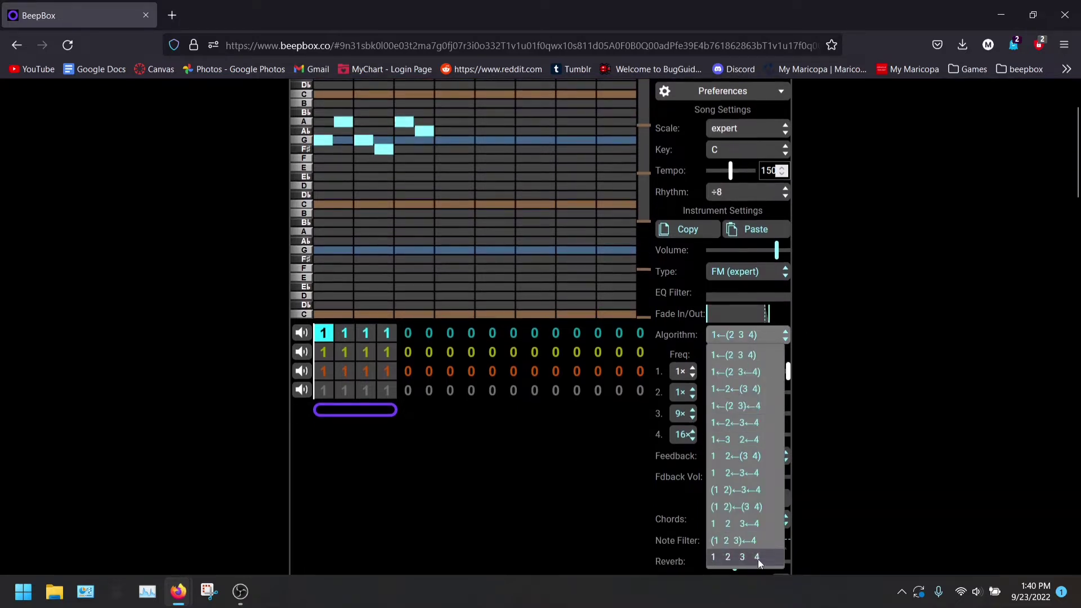
click(806, 401)
scroll(830, 361, down, 2)
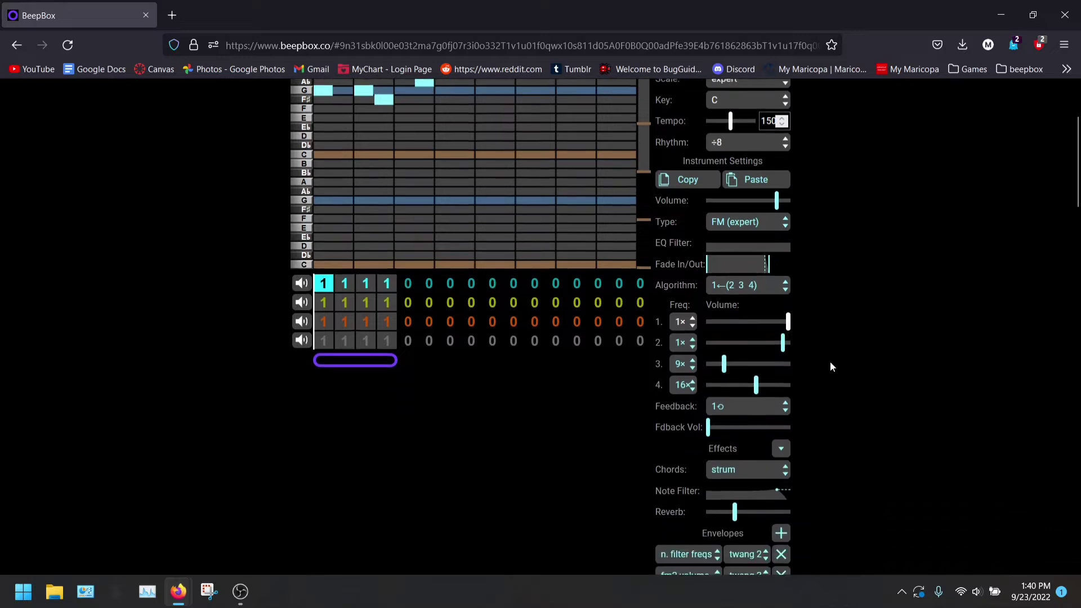
click(751, 412)
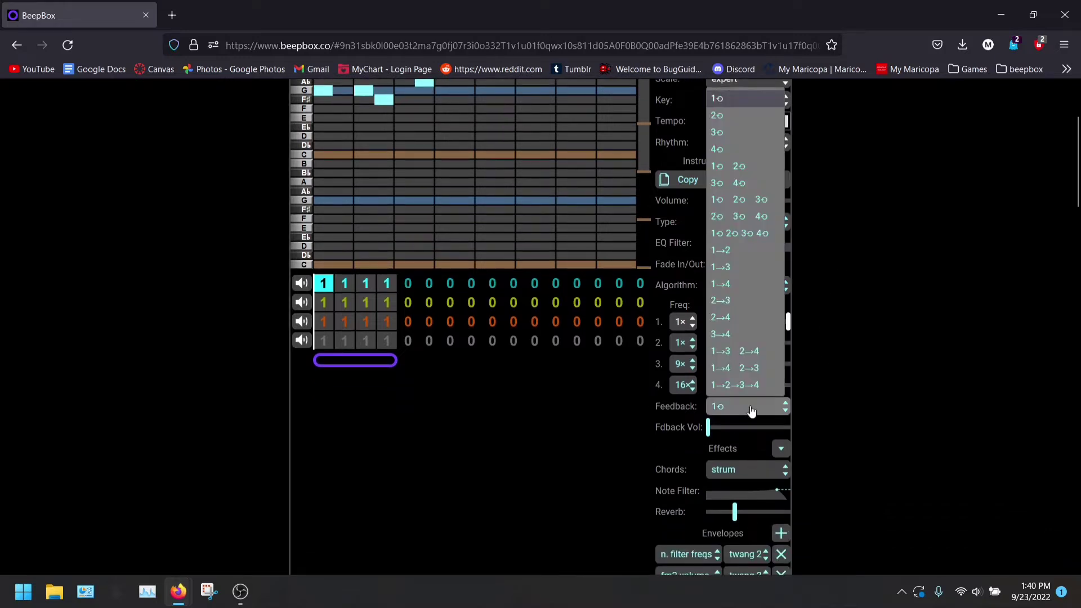
click(751, 412)
Shape a second peak into the Note Filter graph.
scroll(812, 380, down, 4)
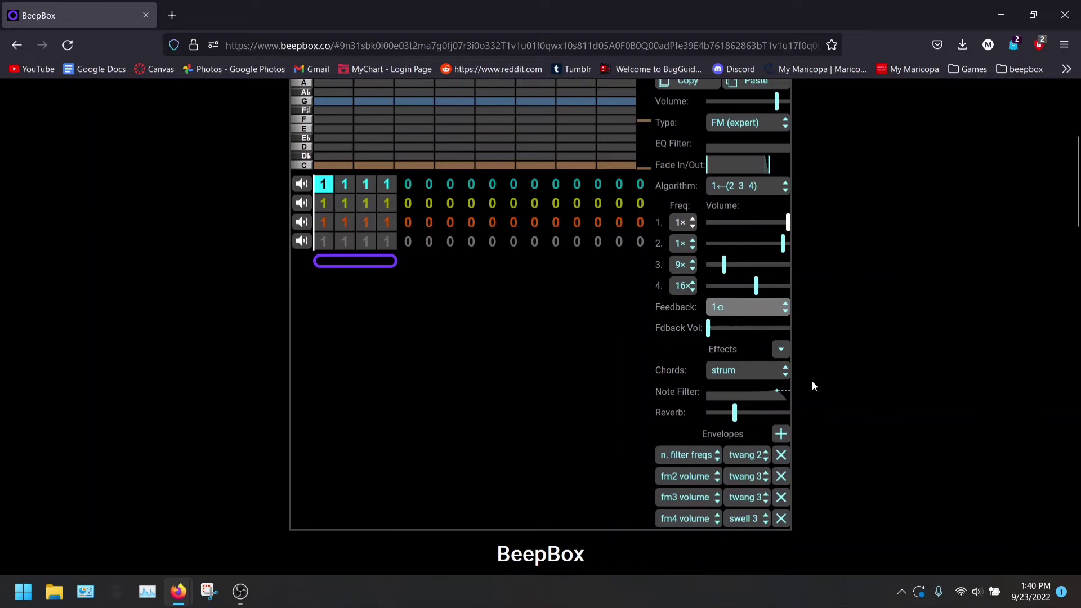
click(742, 393)
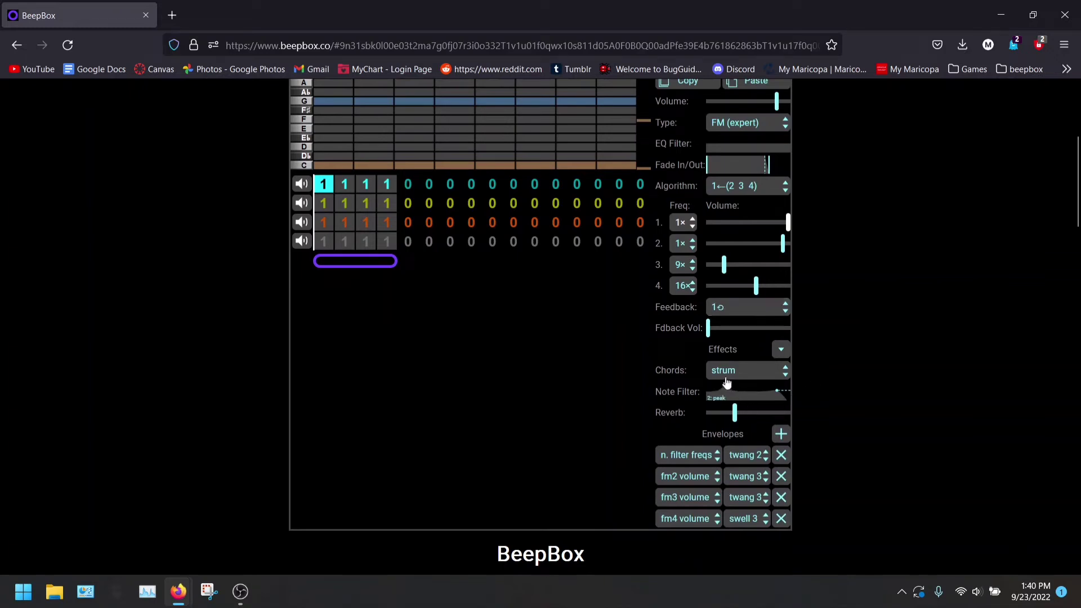
click(728, 378)
scroll(867, 311, up, 8)
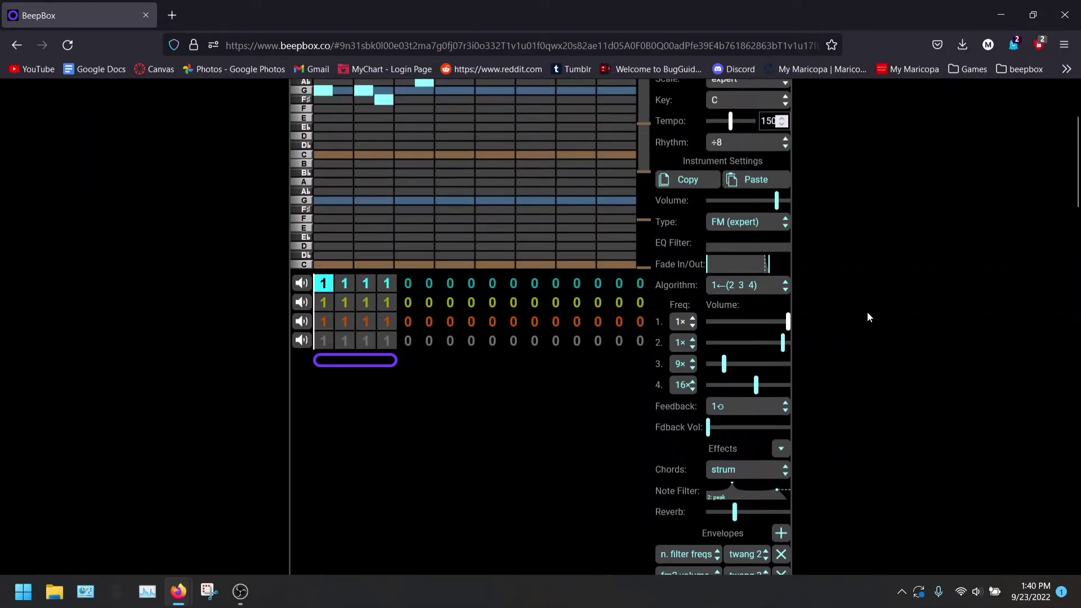
scroll(697, 110, up, 2)
Play the song while reviewing the FM operator settings.
click(698, 107)
scroll(747, 394, down, 9)
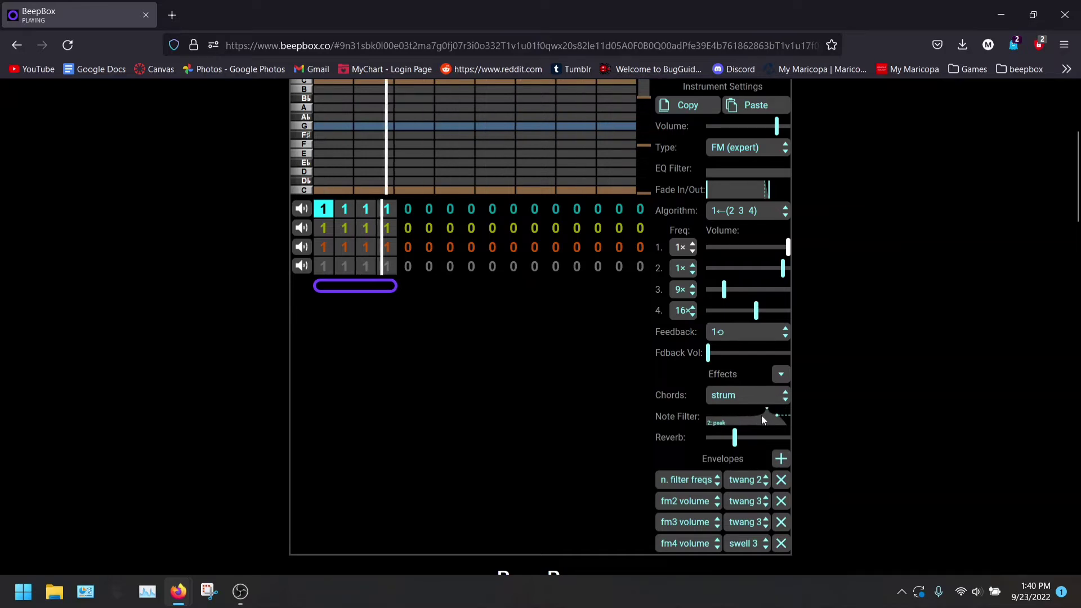
scroll(844, 394, up, 4)
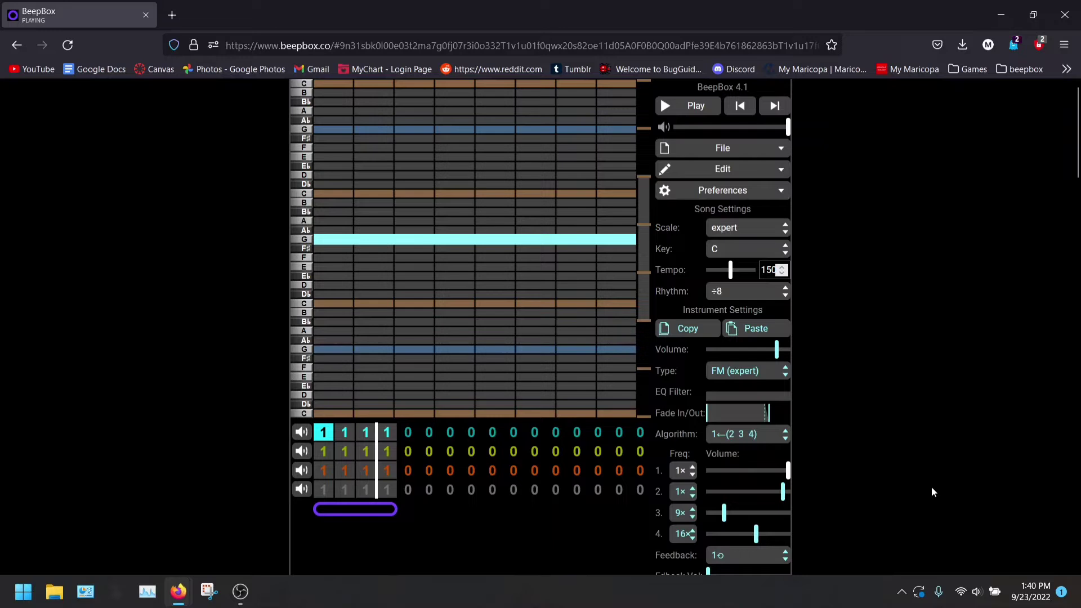
scroll(900, 468, down, 1)
scroll(870, 447, down, 2)
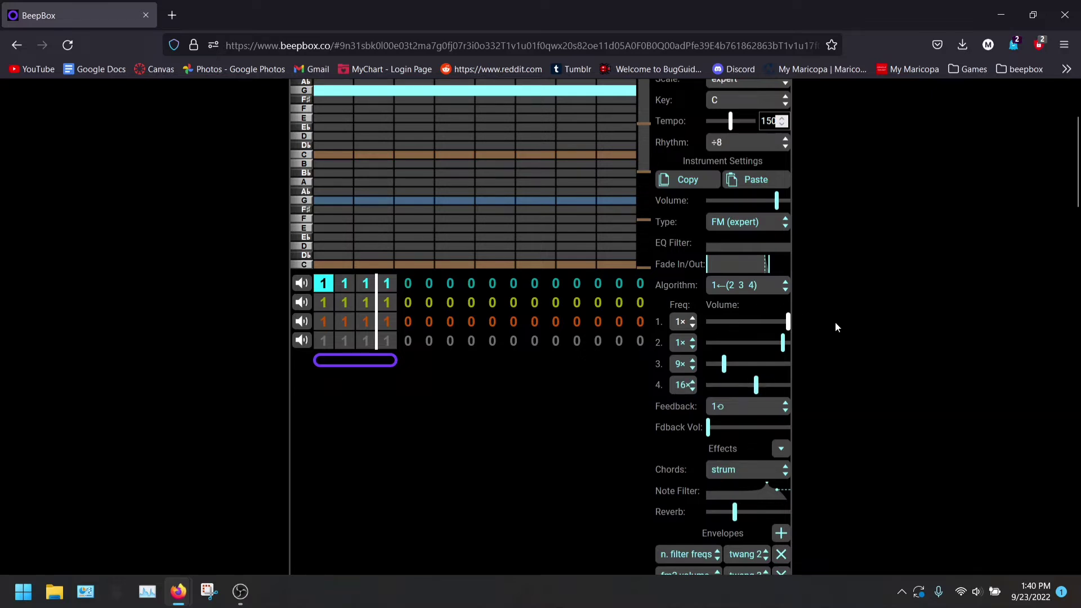
Adjust the third and fourth operator volumes while the pattern plays.
mouse_move(723, 364)
mouse_down()
mouse_move(751, 364)
mouse_move(729, 363)
mouse_up()
scroll(779, 218, up, 3)
key(space)
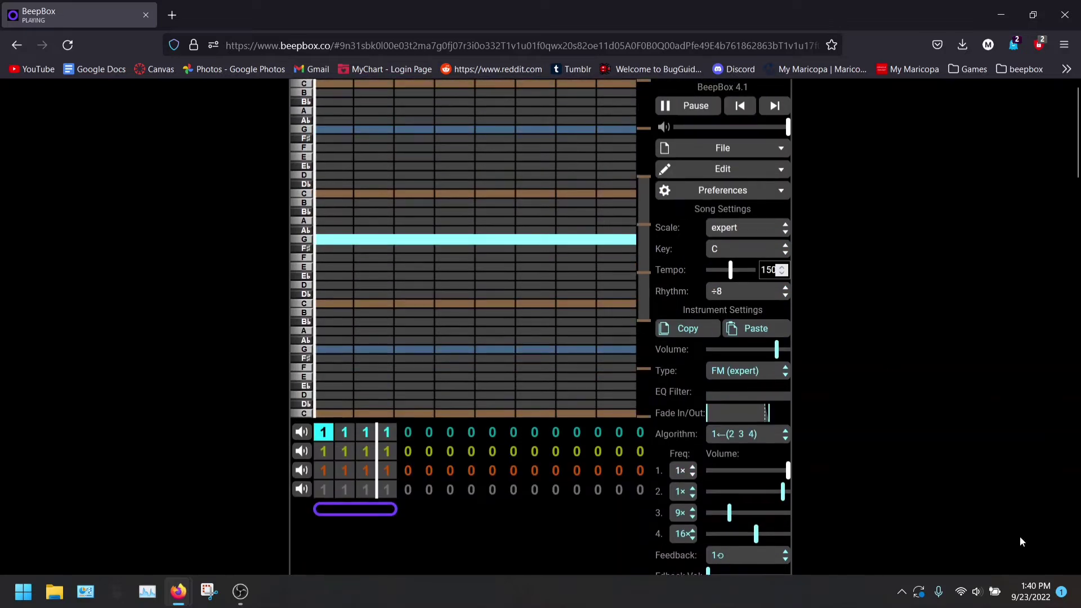
scroll(753, 482, down, 1)
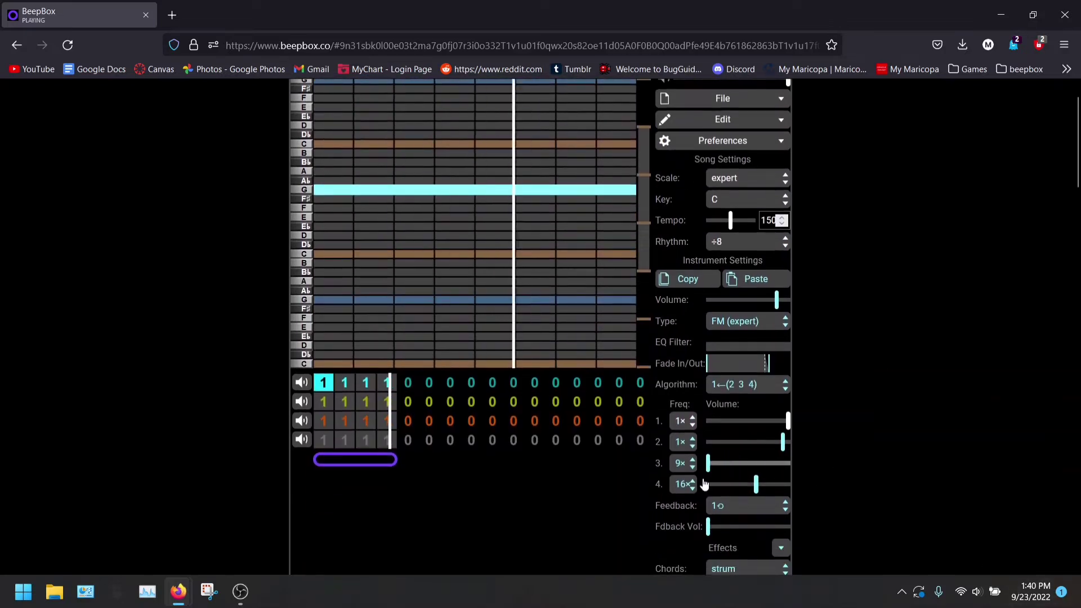
drag(730, 463, 762, 484)
mouse_move(782, 442)
mouse_down()
mouse_move(743, 448)
mouse_move(772, 443)
mouse_up()
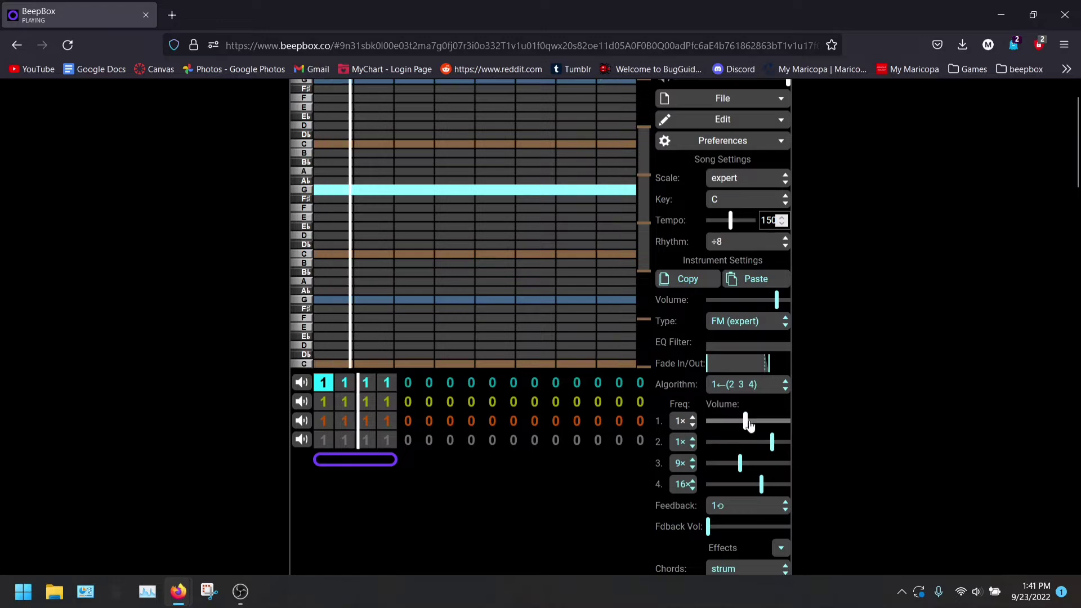
Set operator 1 frequency to 4×, after trying 9×, and audition it.
click(681, 421)
click(688, 335)
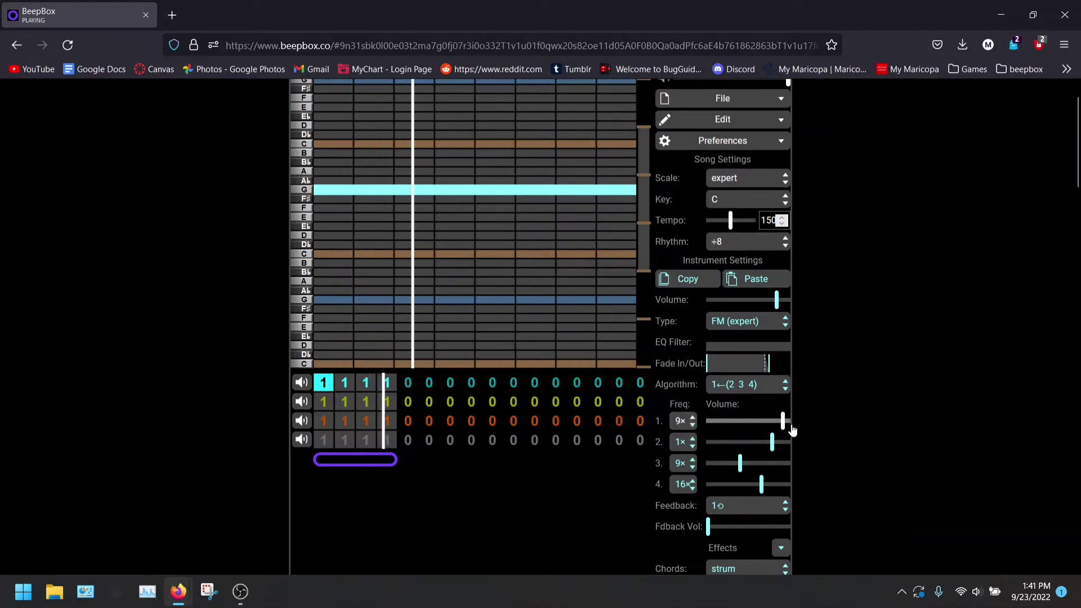
click(681, 421)
click(689, 246)
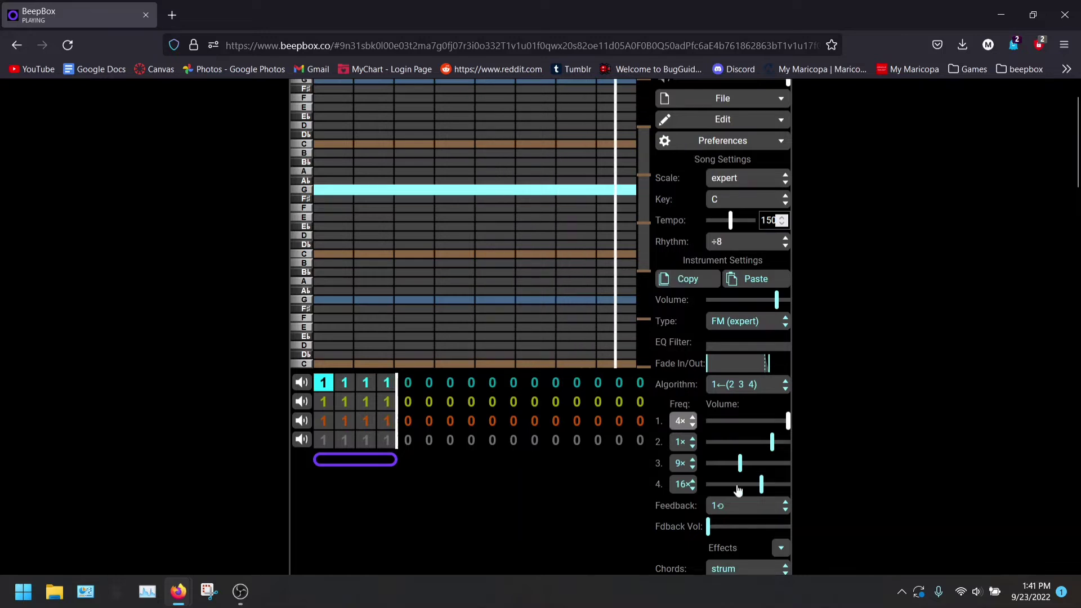
scroll(784, 316, up, 2)
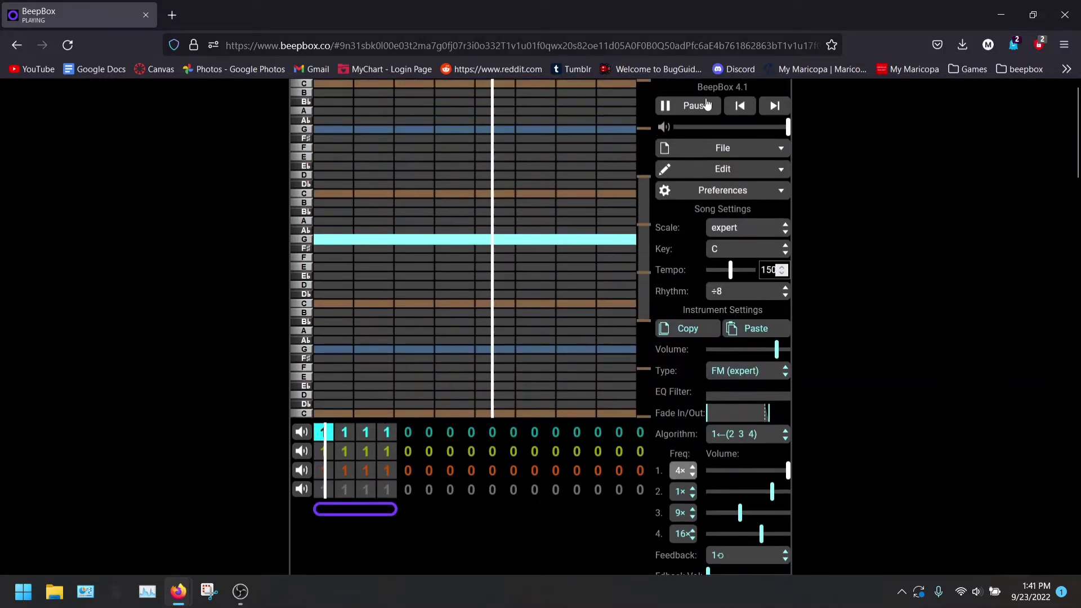
click(706, 106)
click(706, 106)
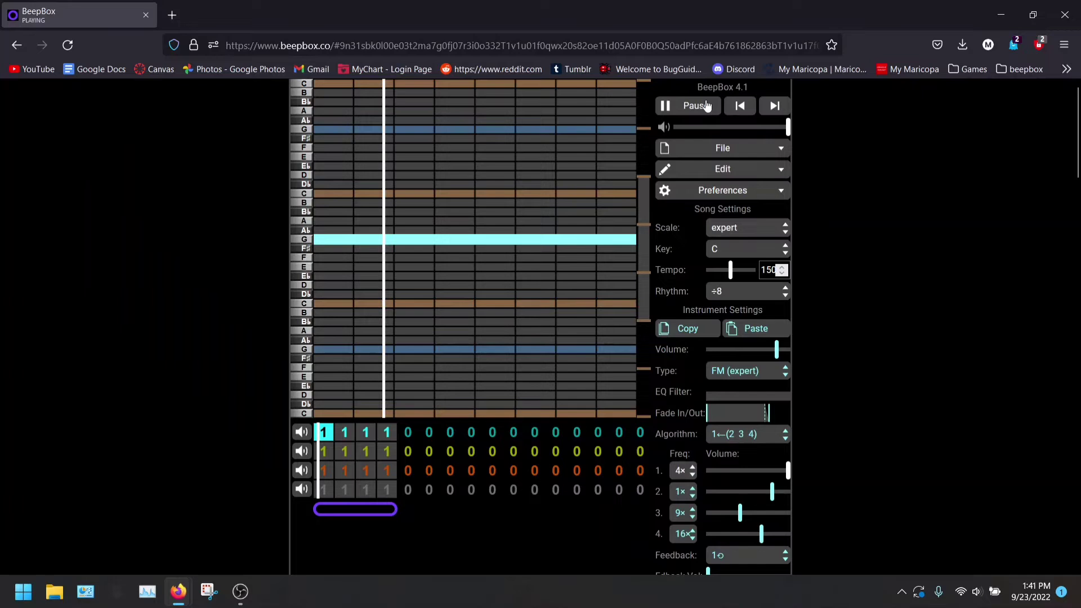
click(706, 106)
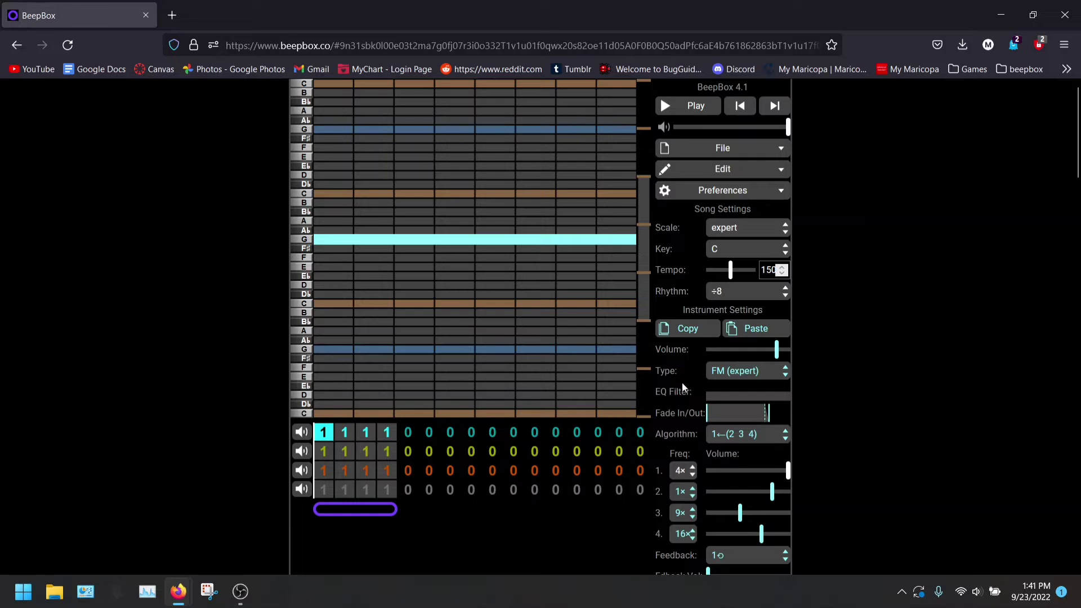
Switch the instrument to the electric grand keyboard preset.
click(726, 370)
scroll(732, 270, down, 4)
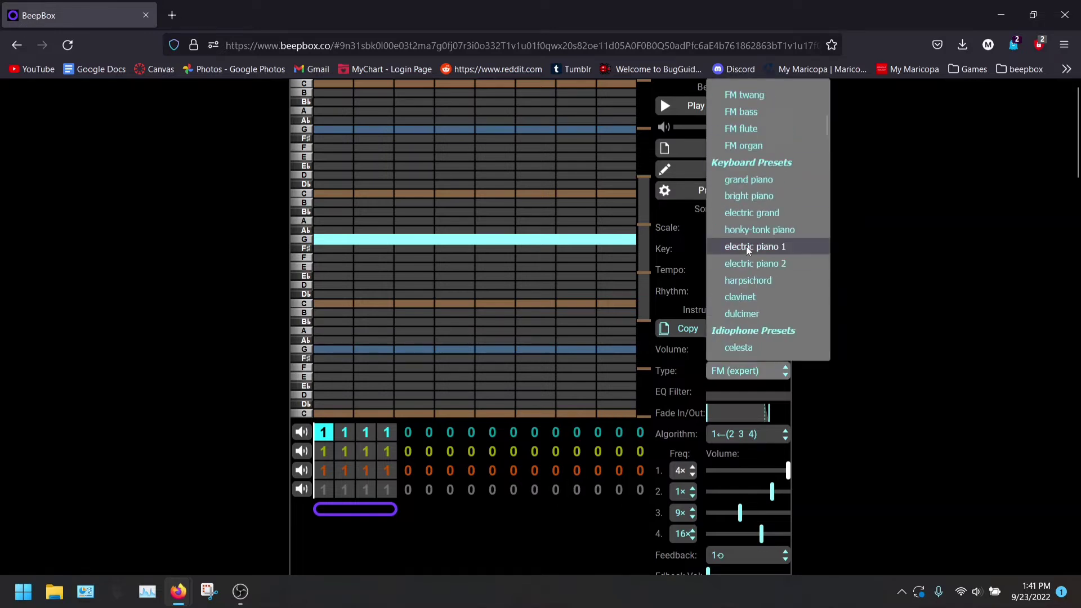
click(764, 211)
scroll(765, 398, down, 1)
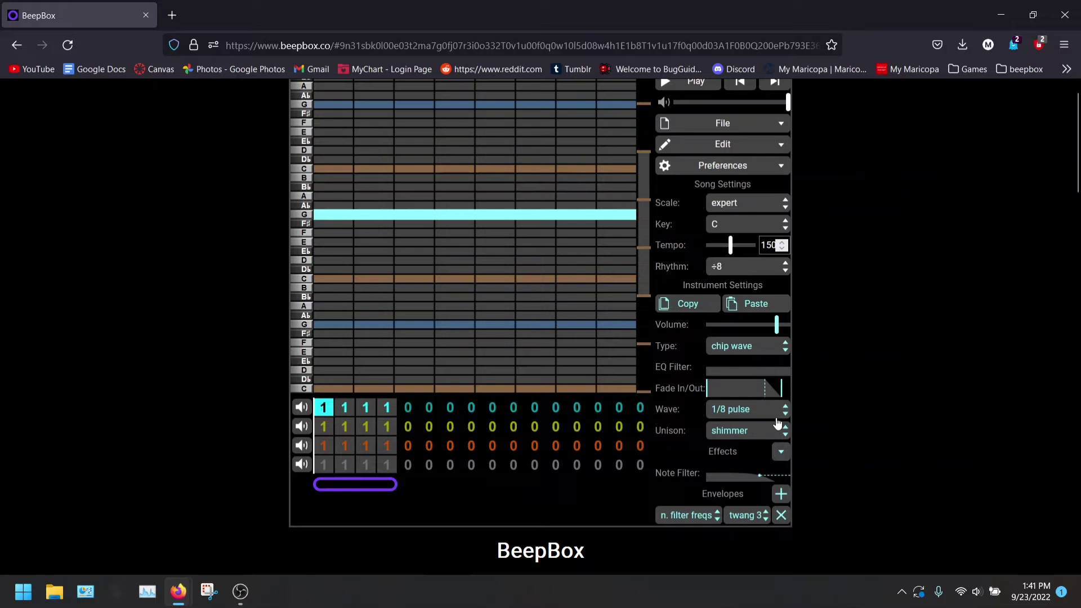
Audition the rounded, triangle, square and 1/4 pulse waves in turn.
click(764, 416)
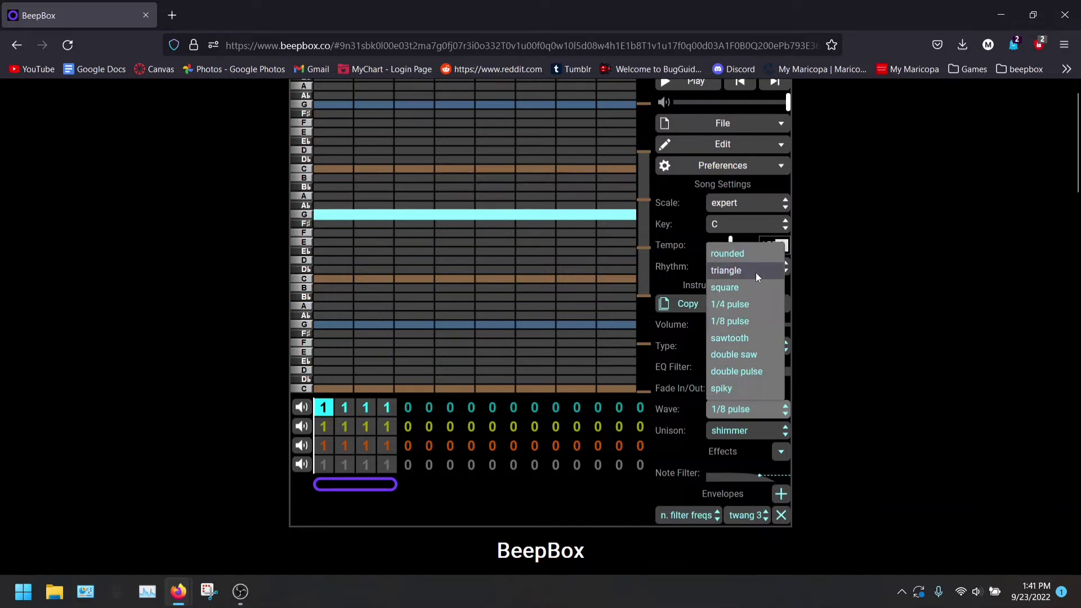
click(752, 257)
scroll(703, 154, up, 1)
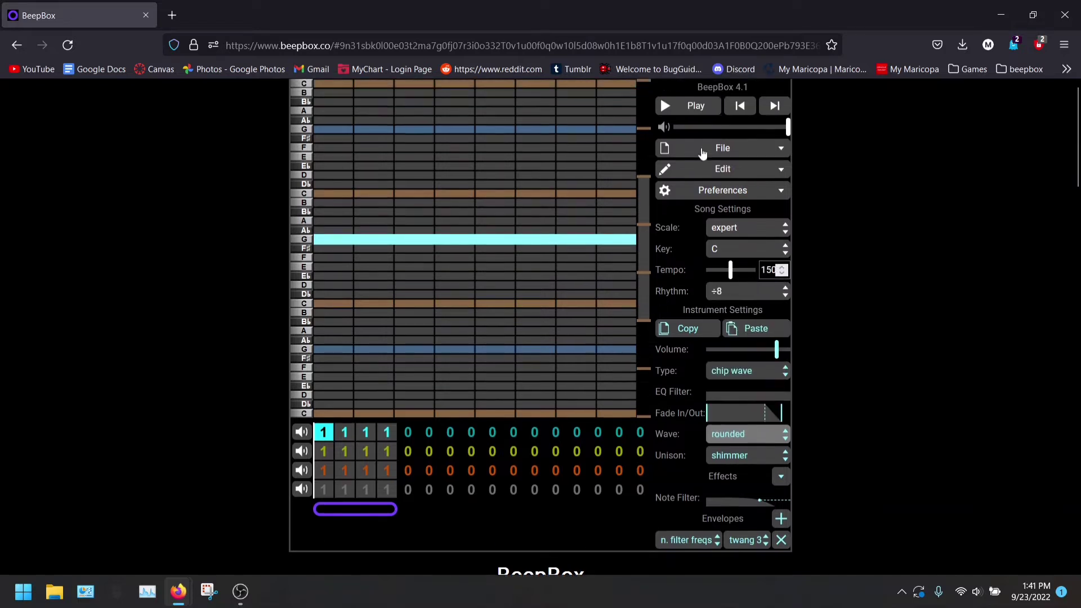
click(679, 118)
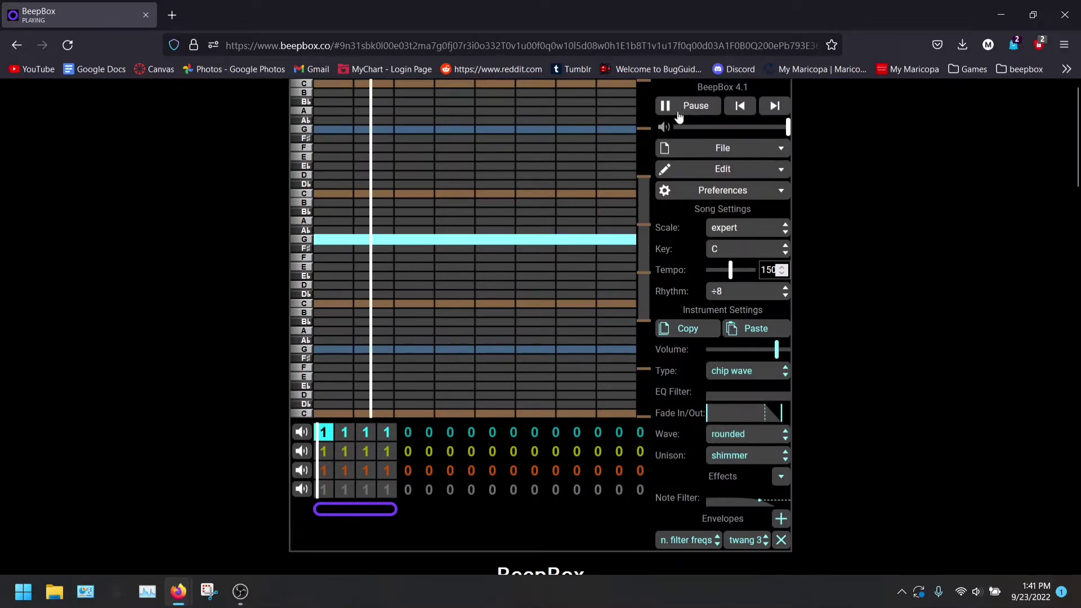
click(679, 116)
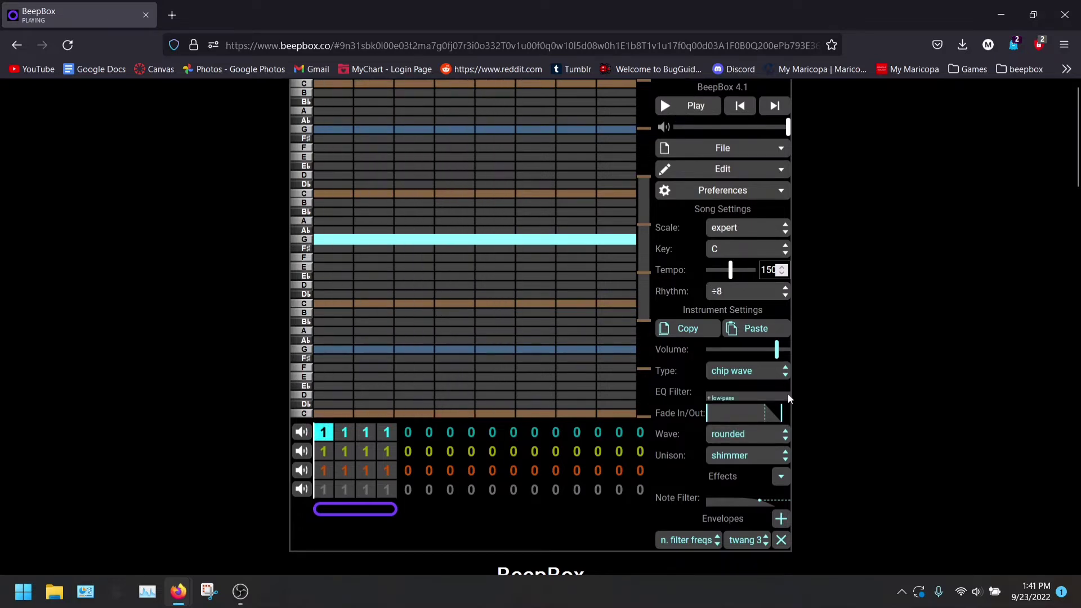
click(763, 430)
click(726, 295)
click(680, 107)
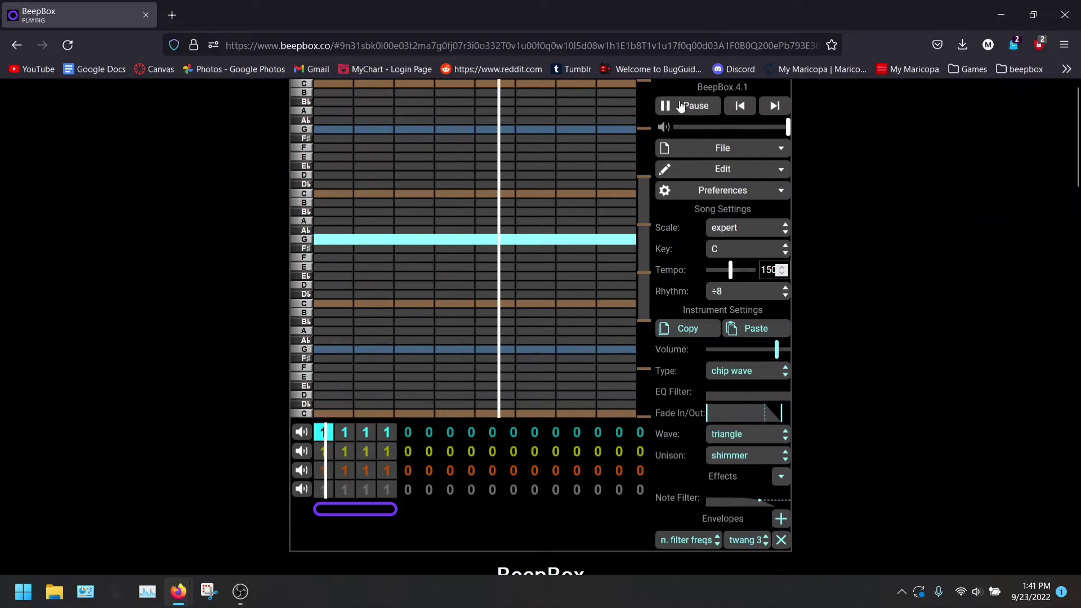
click(680, 107)
click(768, 438)
click(728, 311)
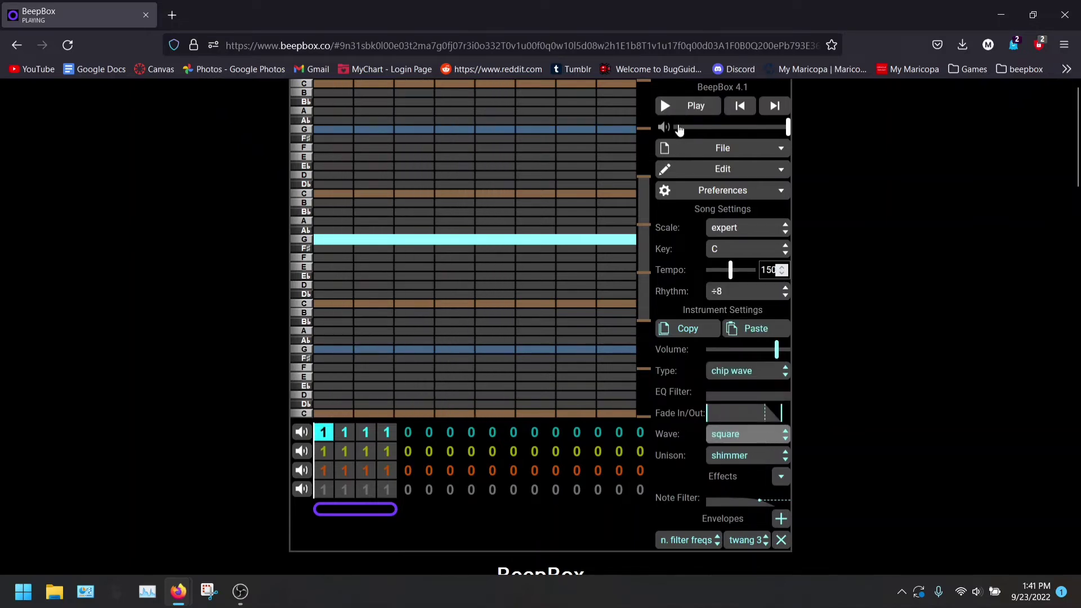
click(698, 106)
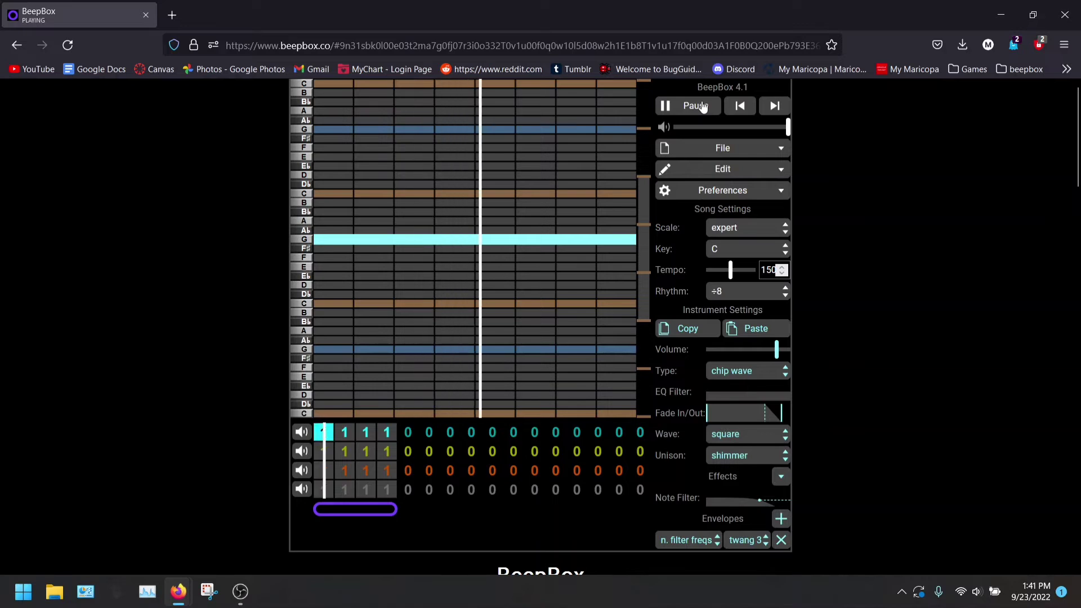
click(702, 107)
click(768, 438)
click(718, 301)
click(674, 104)
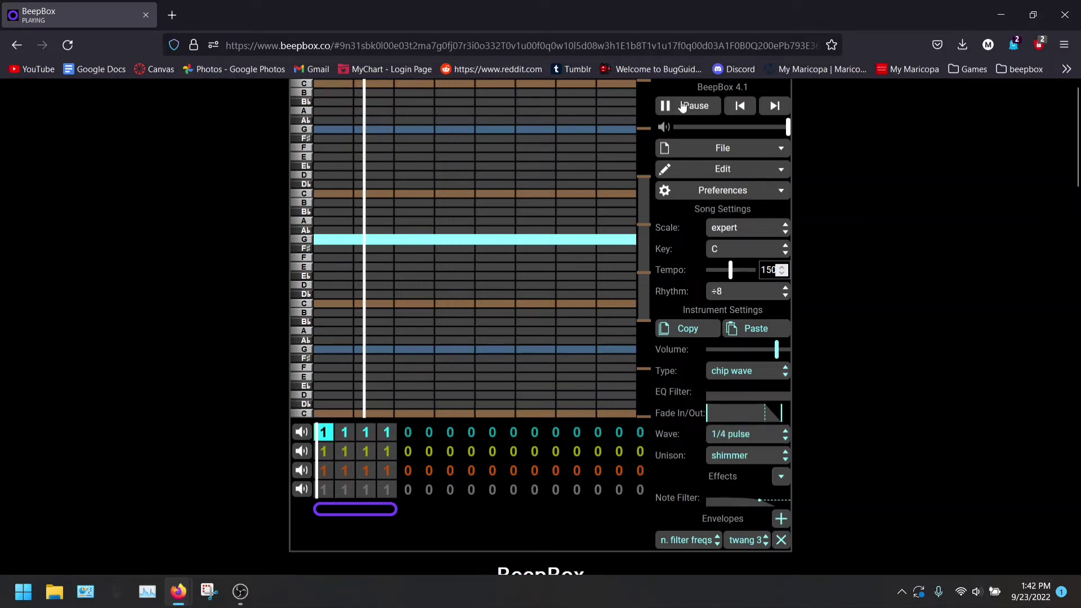
click(680, 106)
Audition the 1/8 pulse, sawtooth, double saw and double pulse waves.
click(736, 440)
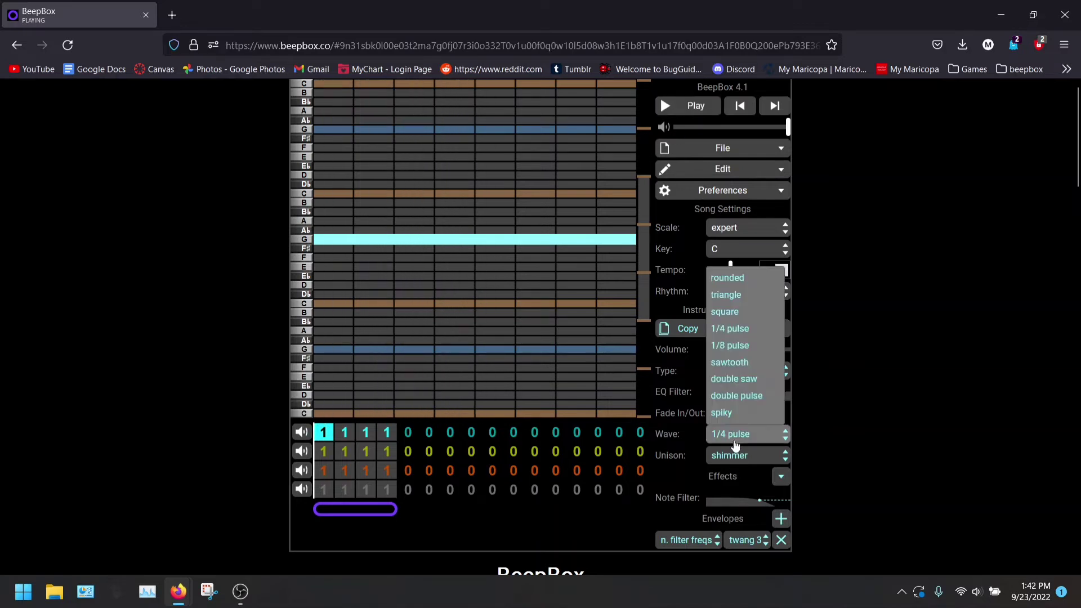
click(732, 349)
click(701, 107)
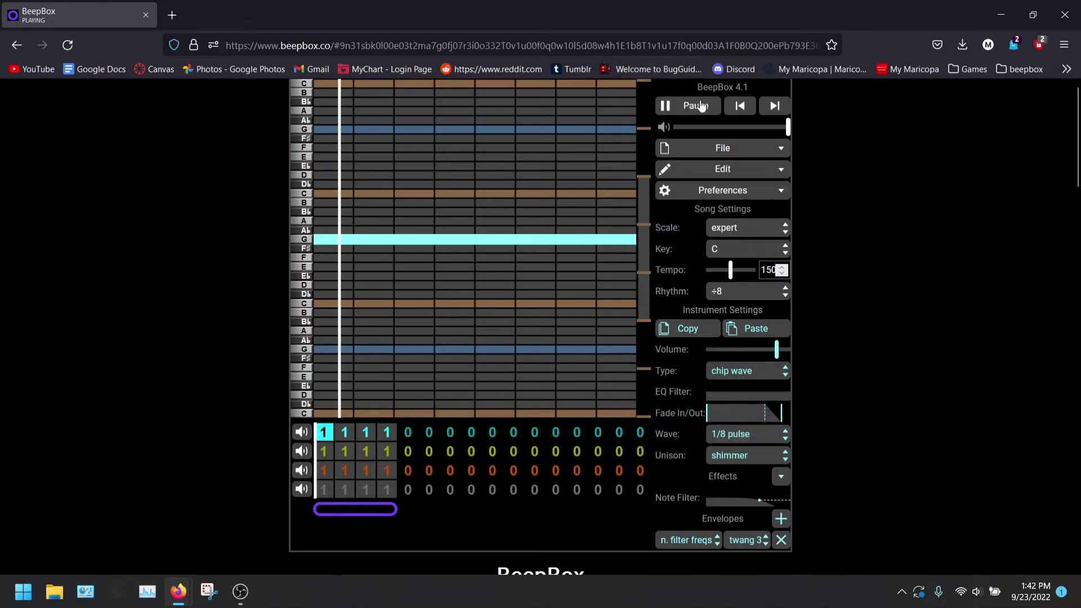
click(695, 106)
click(747, 434)
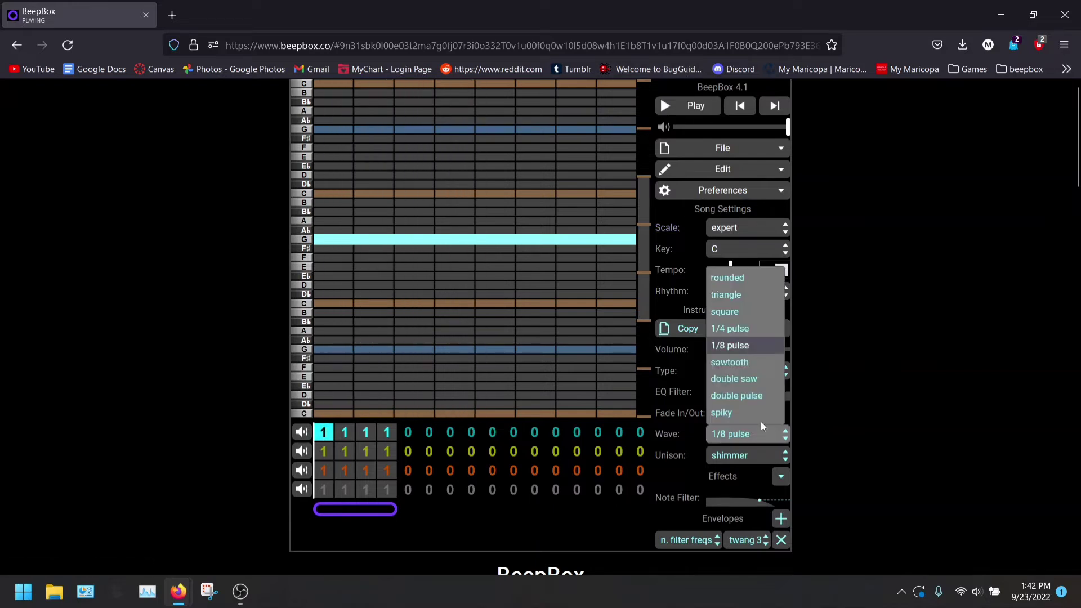
click(742, 358)
click(695, 106)
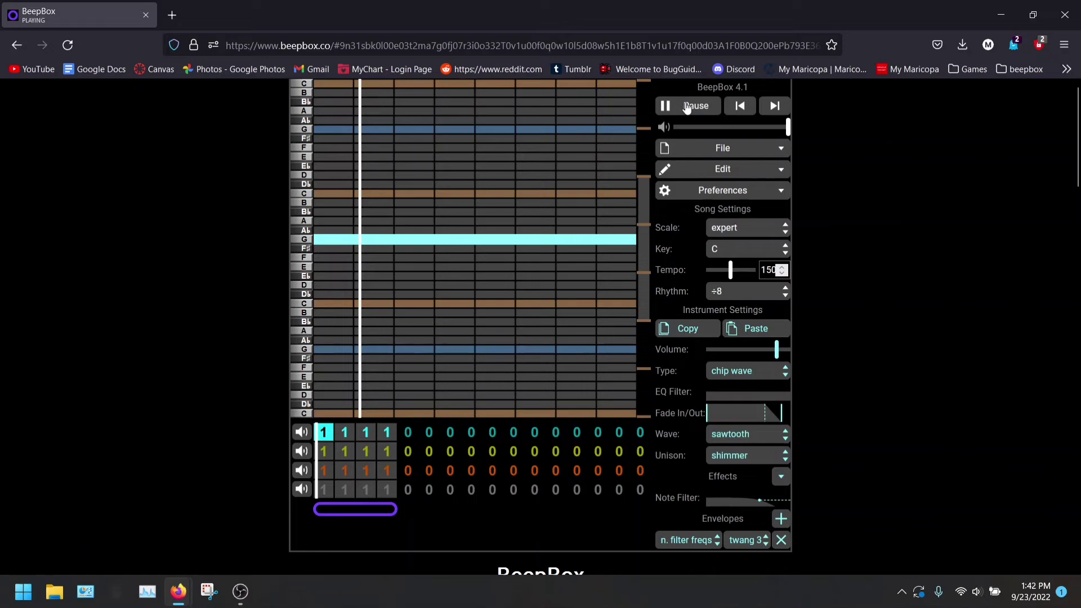
click(696, 106)
click(749, 437)
click(741, 377)
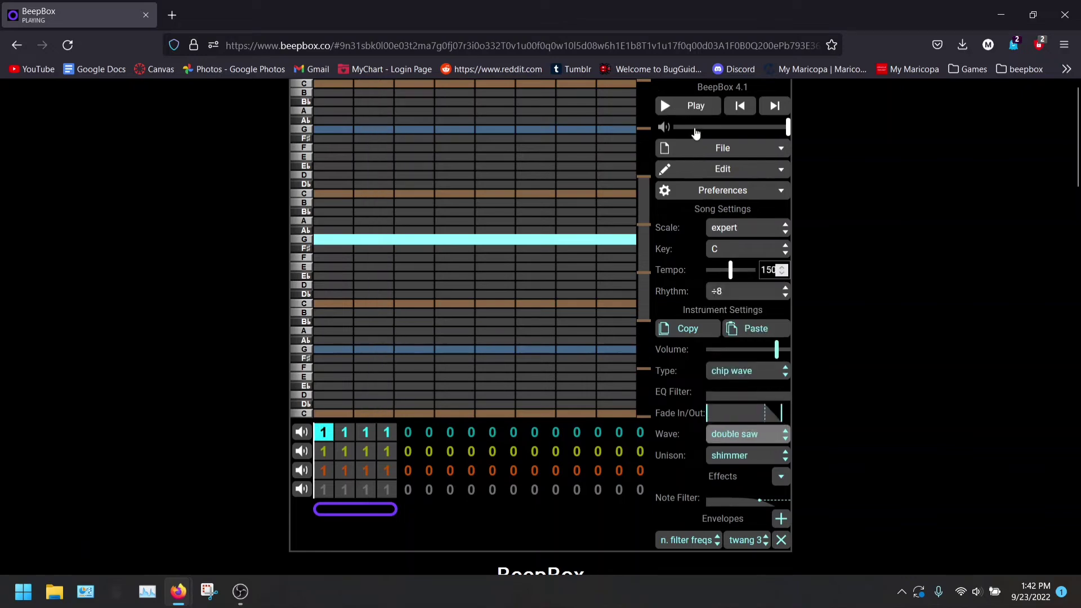
click(698, 110)
click(698, 110)
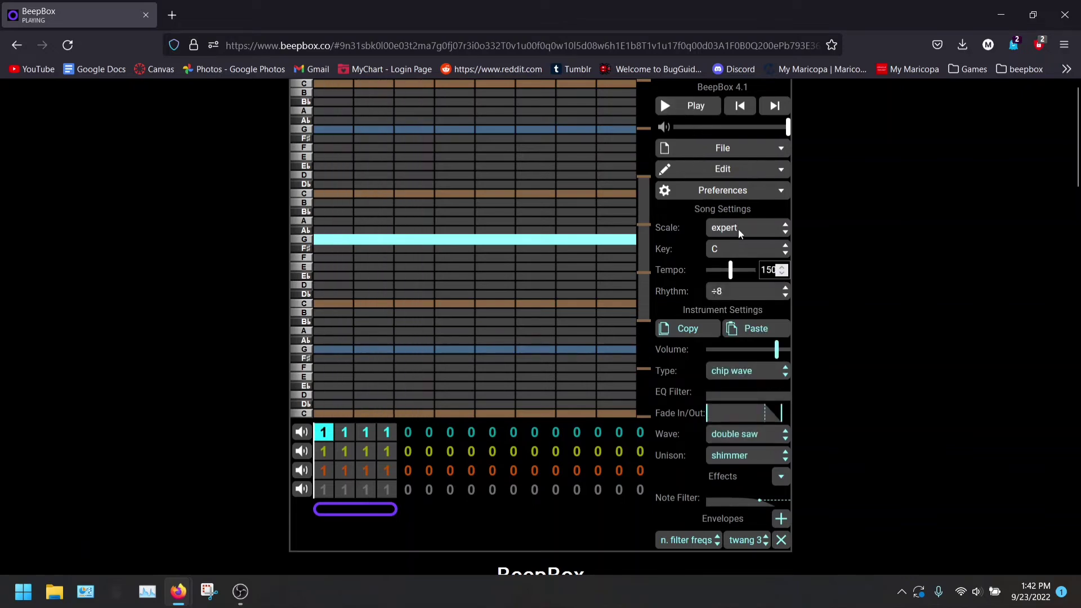
click(777, 441)
click(760, 392)
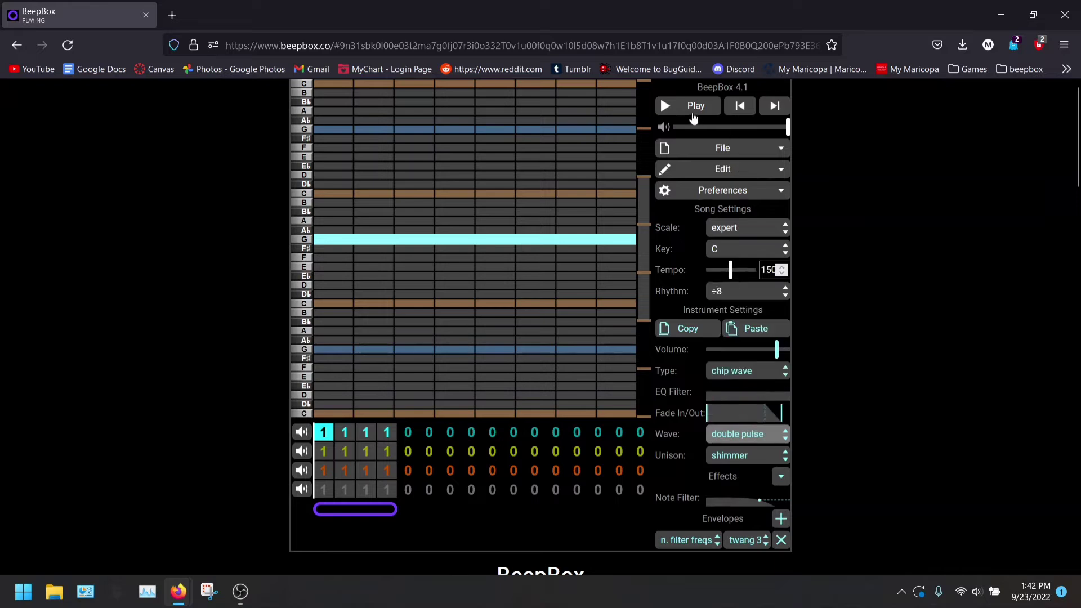
click(694, 115)
click(693, 115)
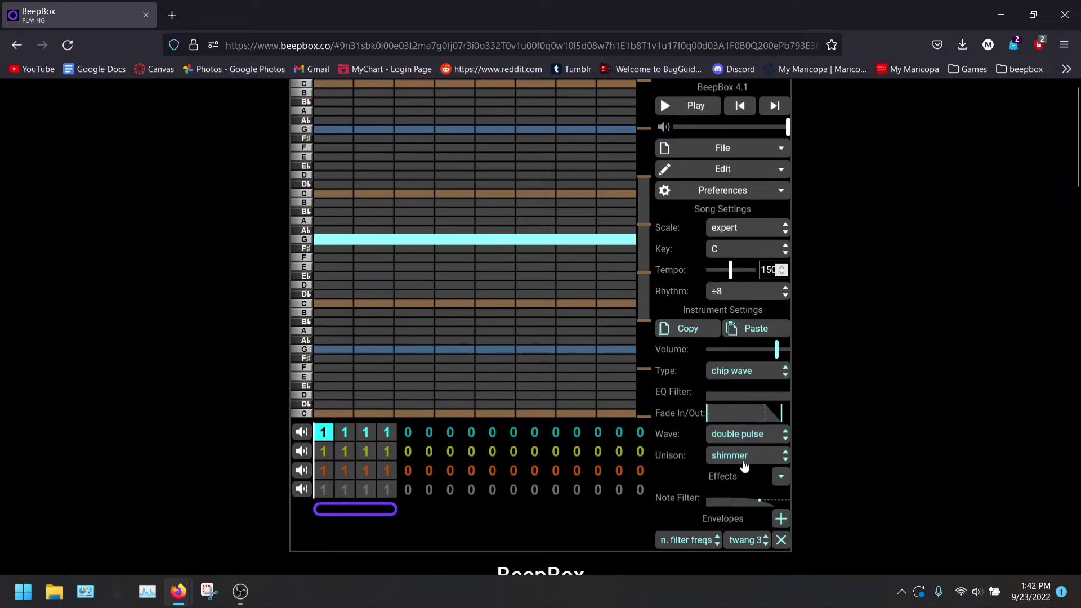
Try the spiky wave, then settle on the 1/4 pulse waveform.
click(735, 435)
click(722, 416)
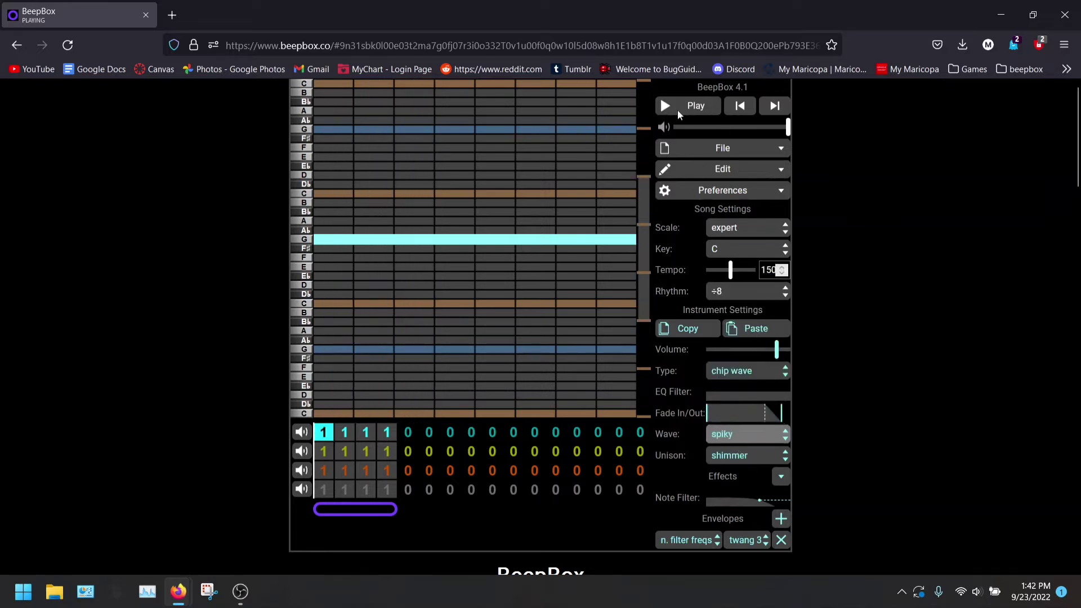
click(679, 115)
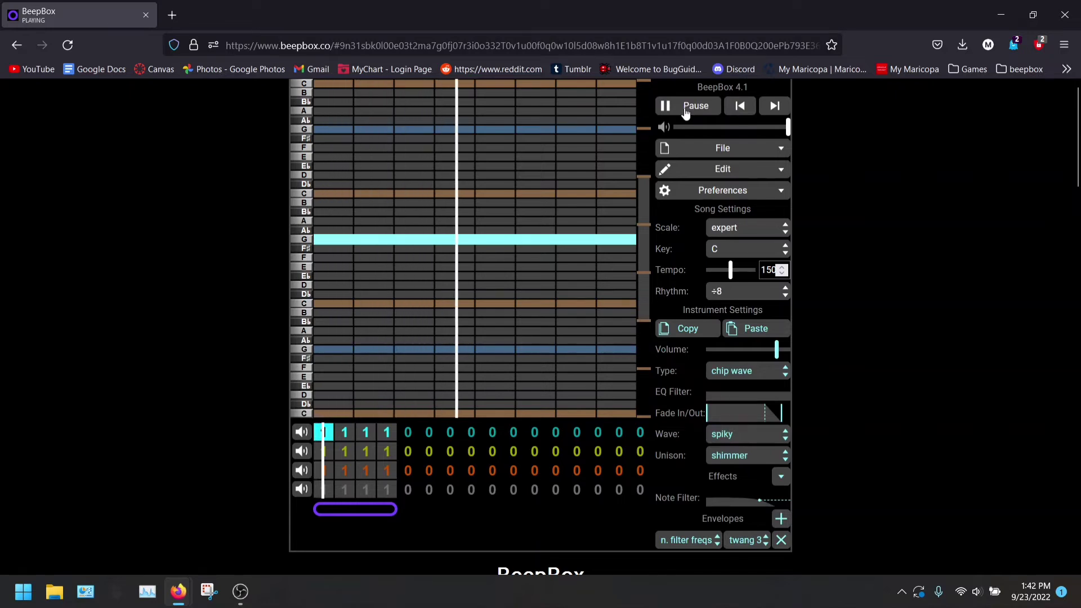
click(686, 114)
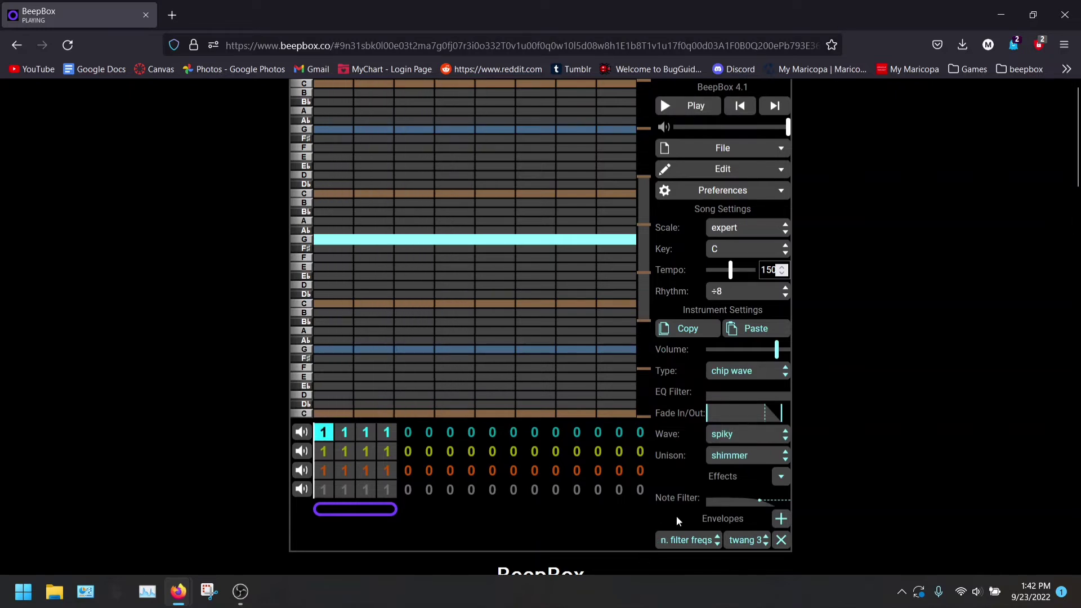
click(738, 434)
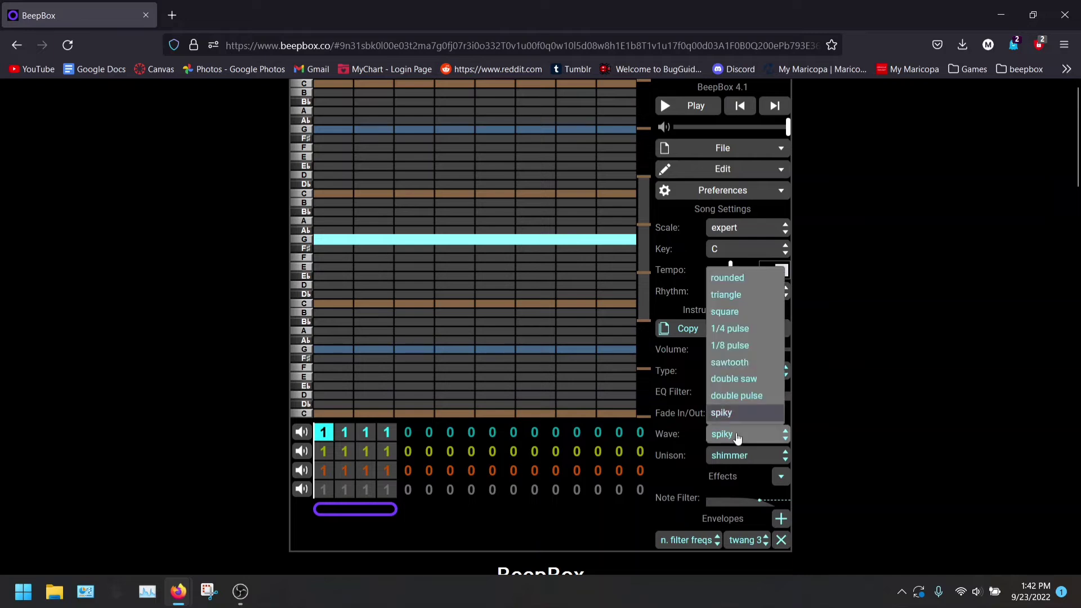
click(728, 334)
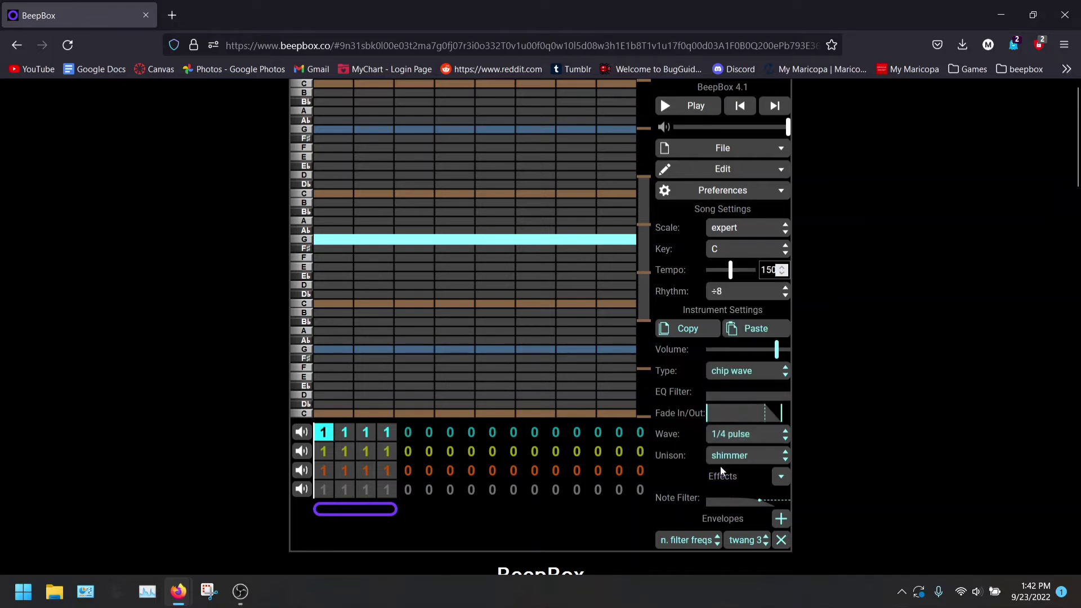
Stack a C note above the G note, turn unison off, and play both notes.
click(722, 458)
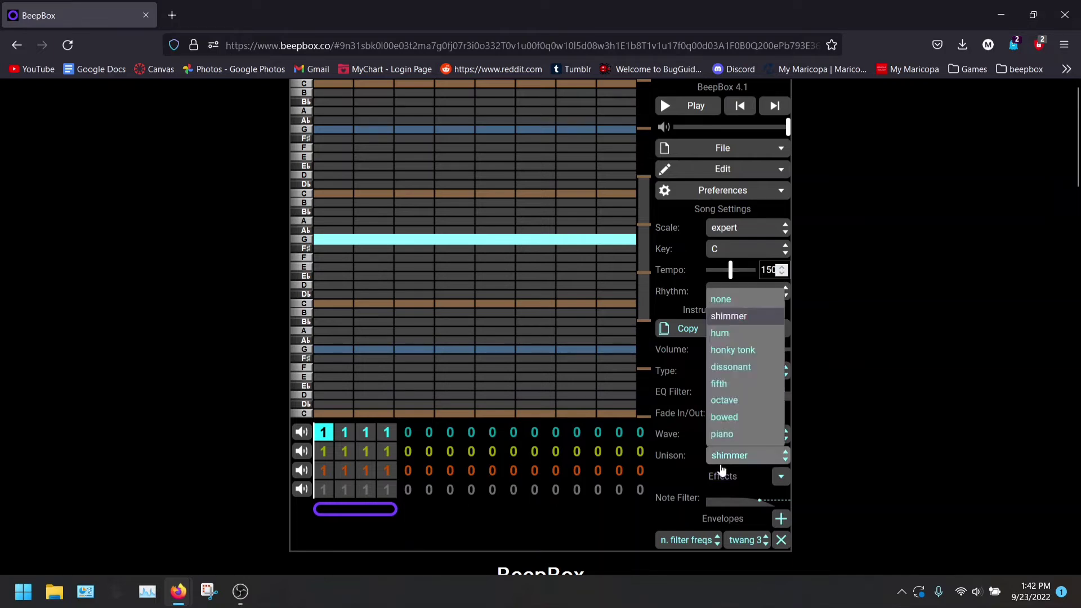
click(418, 197)
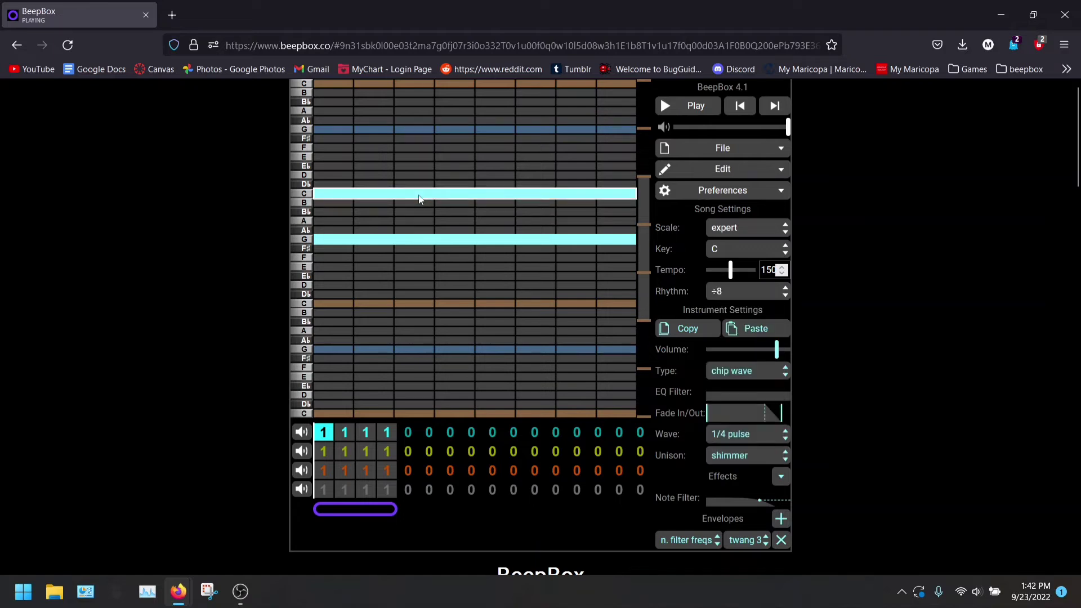
click(731, 457)
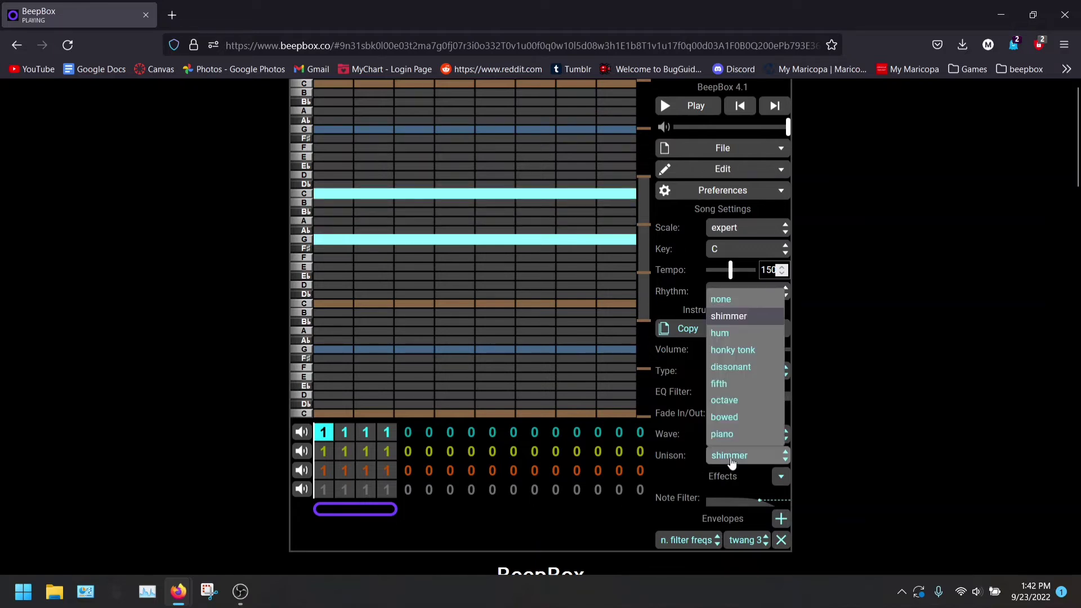
click(741, 304)
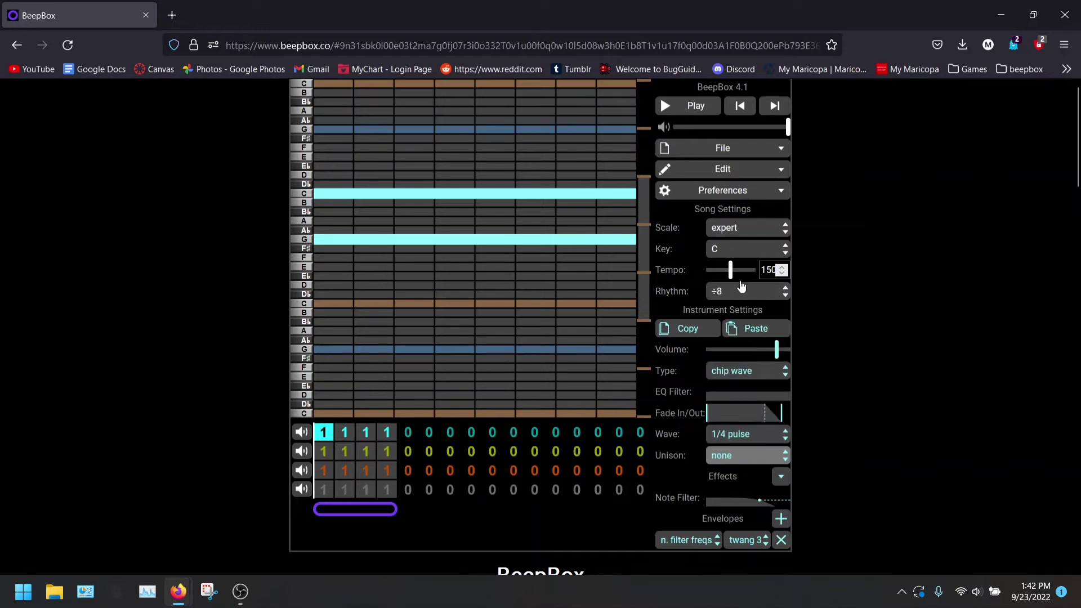
click(715, 112)
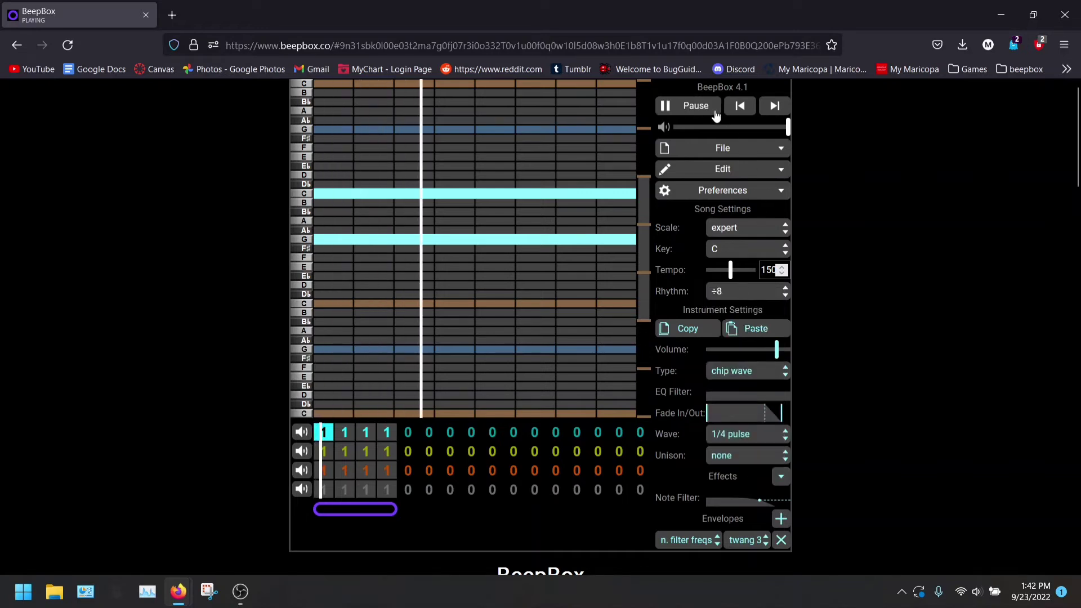
click(716, 114)
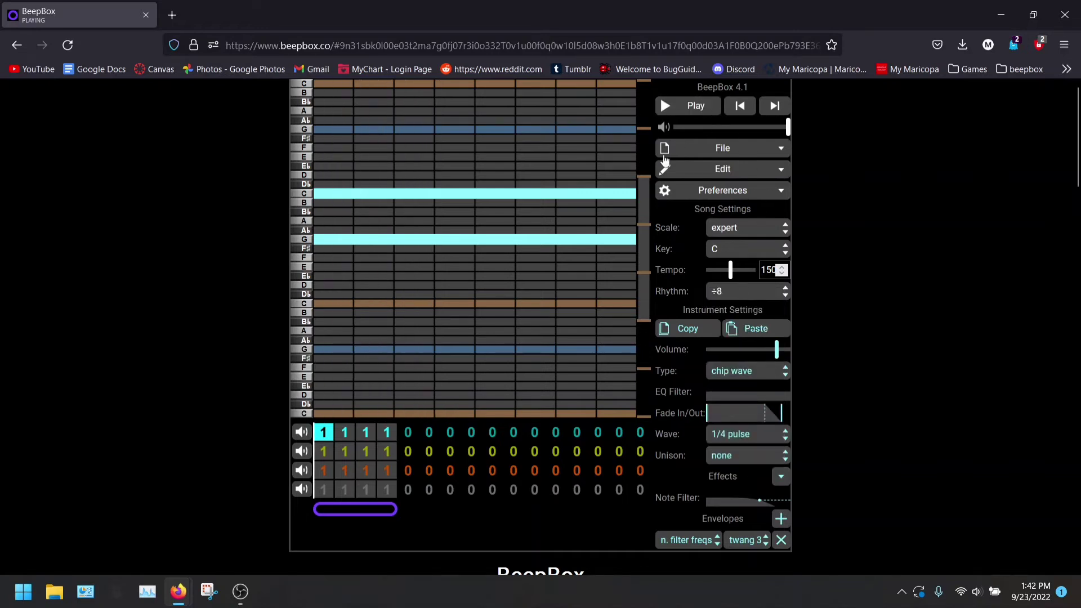
Audition the two notes with shimmer unison, then with hum unison.
click(731, 461)
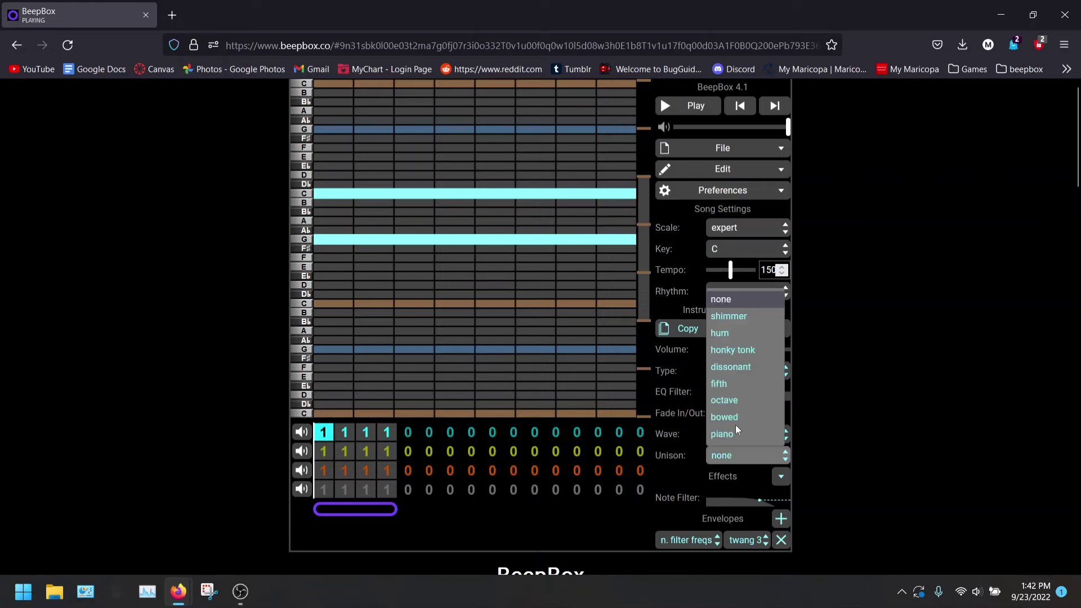
click(738, 319)
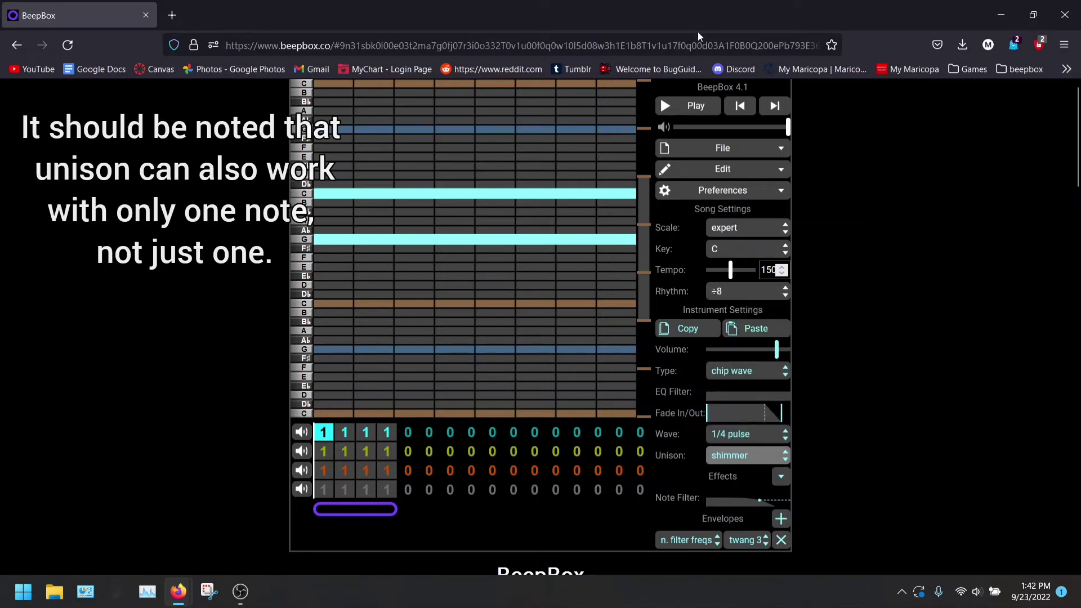
click(695, 112)
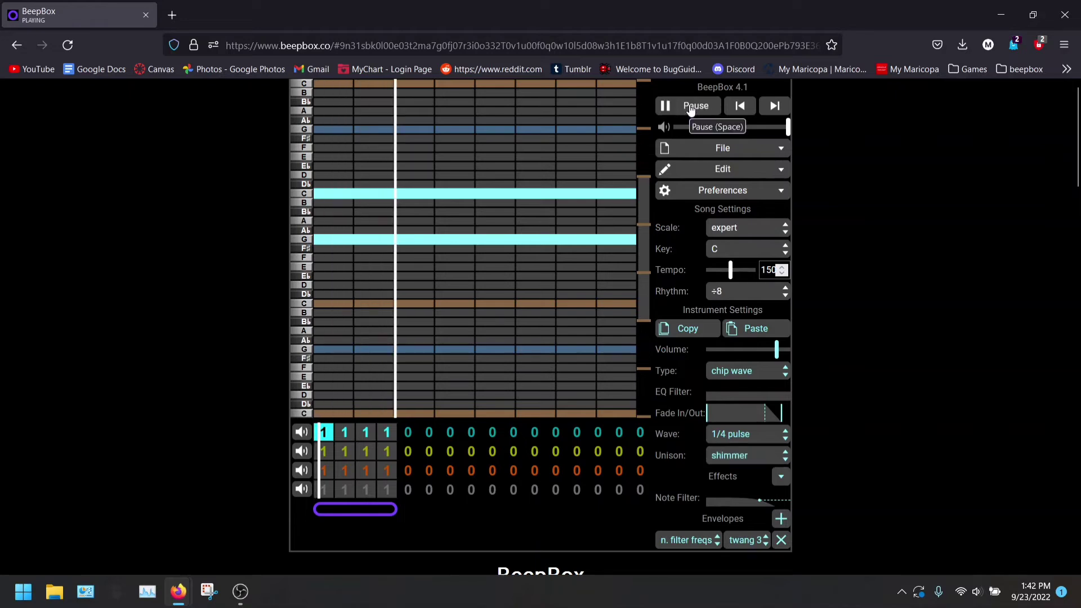
click(691, 108)
click(722, 454)
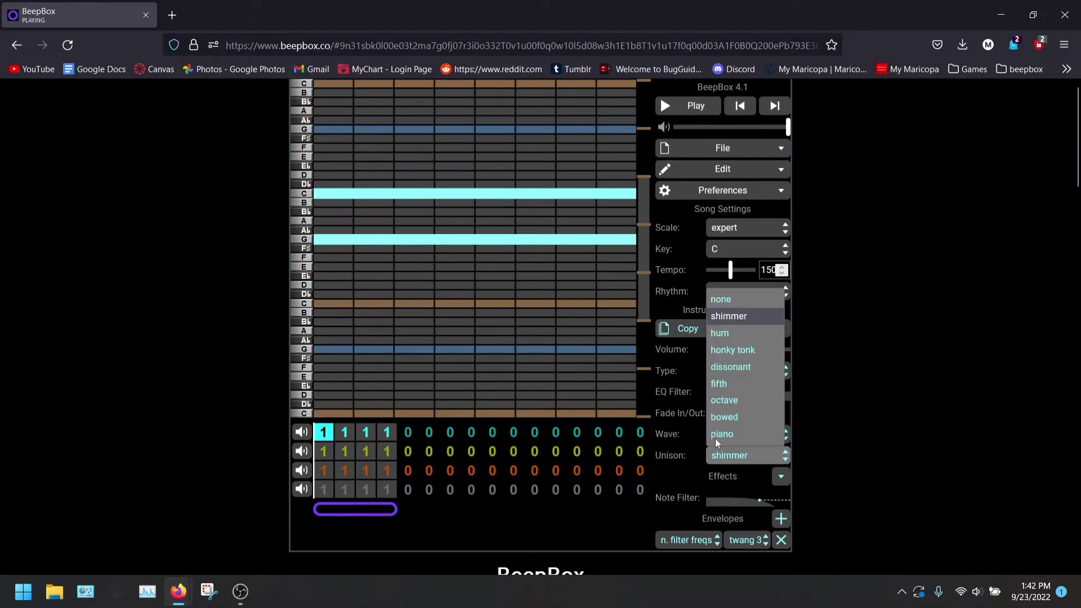
click(745, 333)
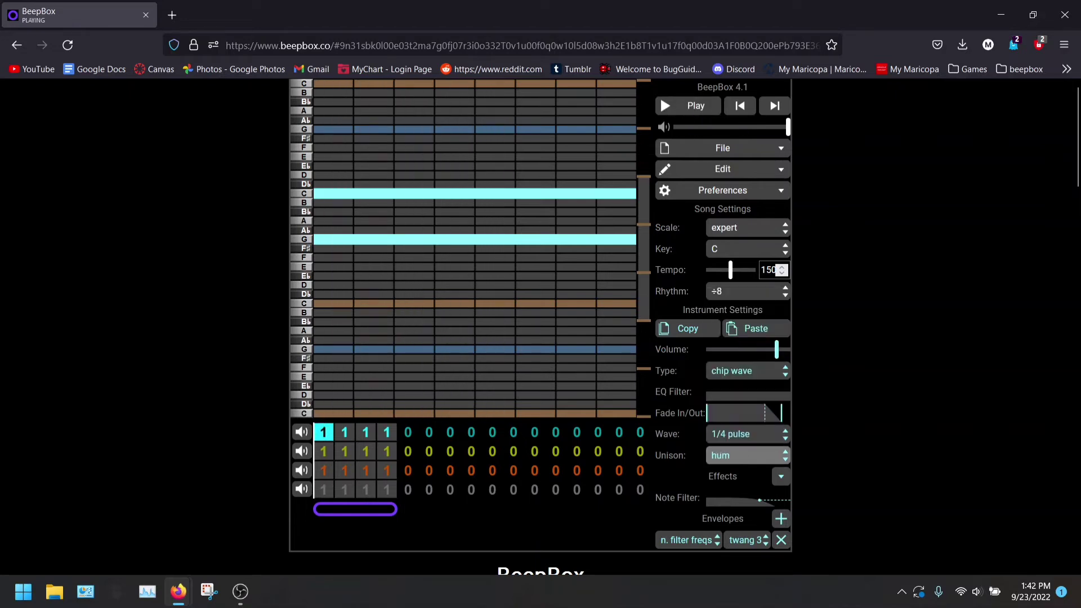
click(706, 106)
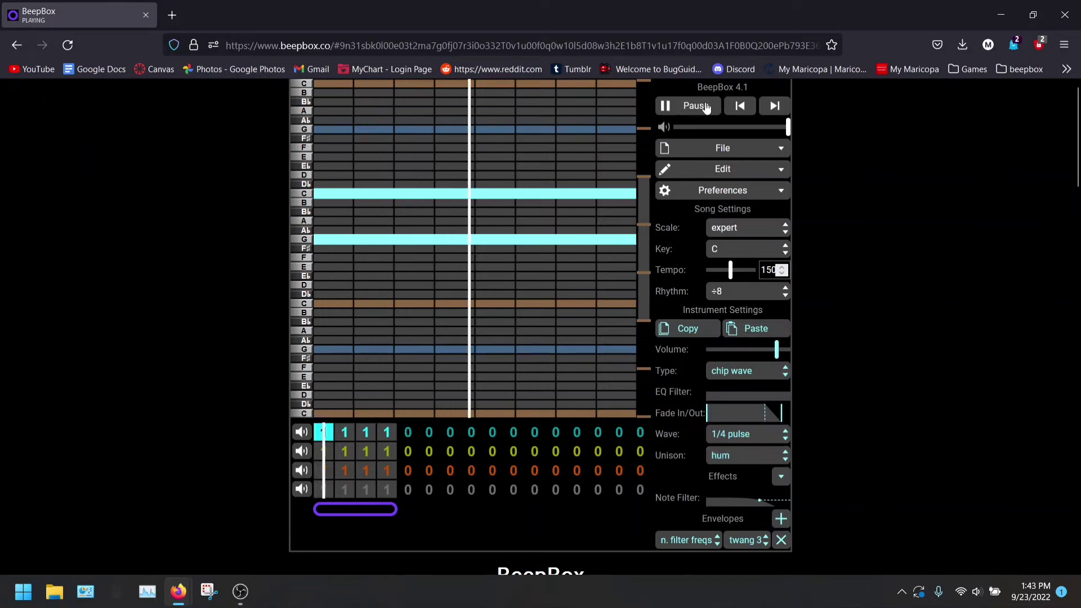
click(704, 107)
Audition the notes with honky tonk unison, then with dissonant unison.
click(721, 456)
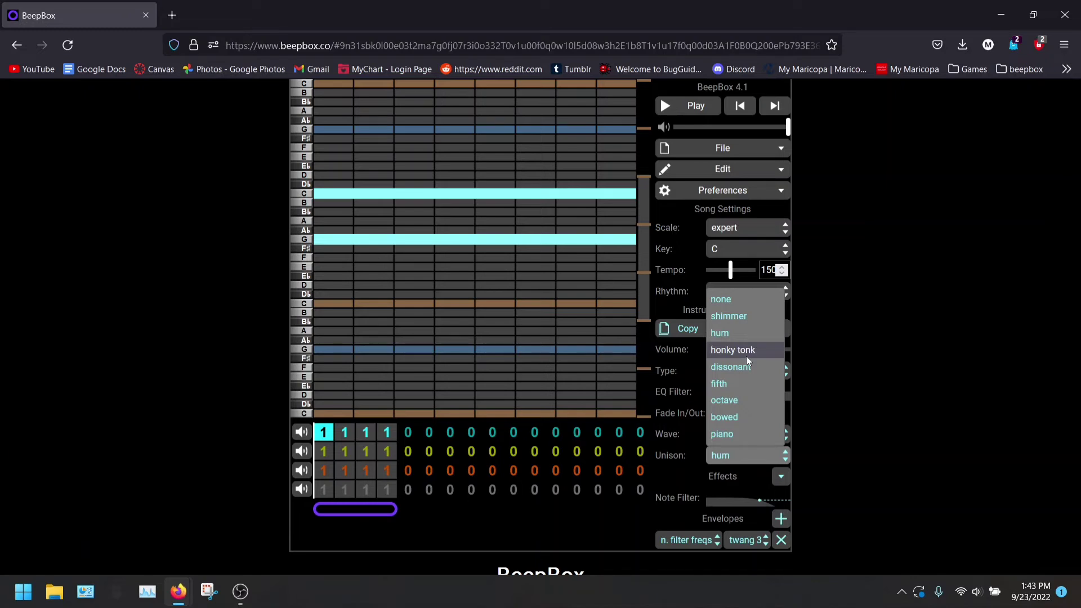
click(745, 355)
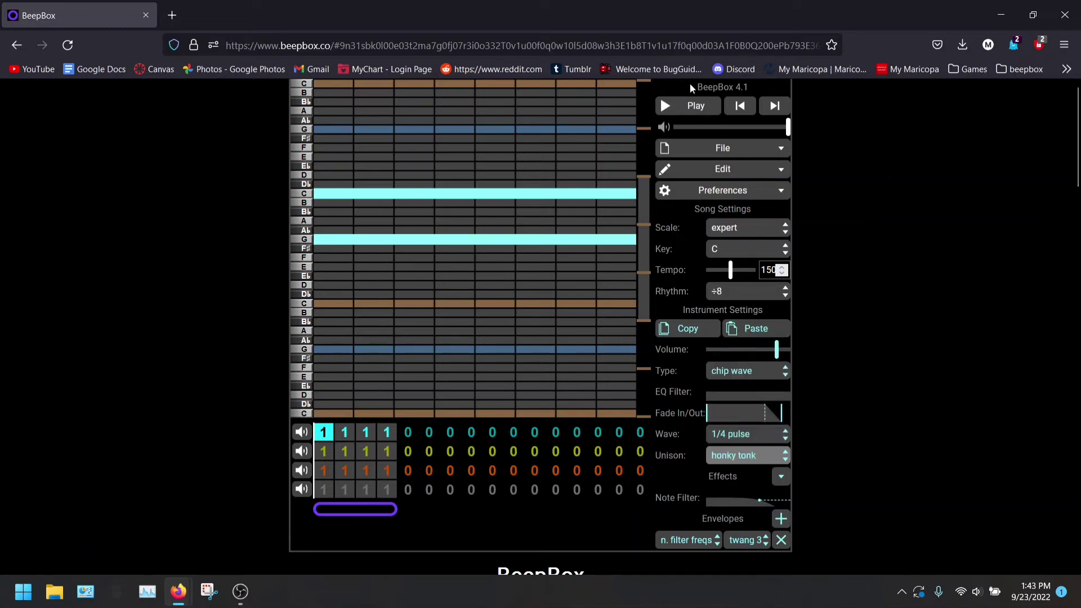
click(694, 110)
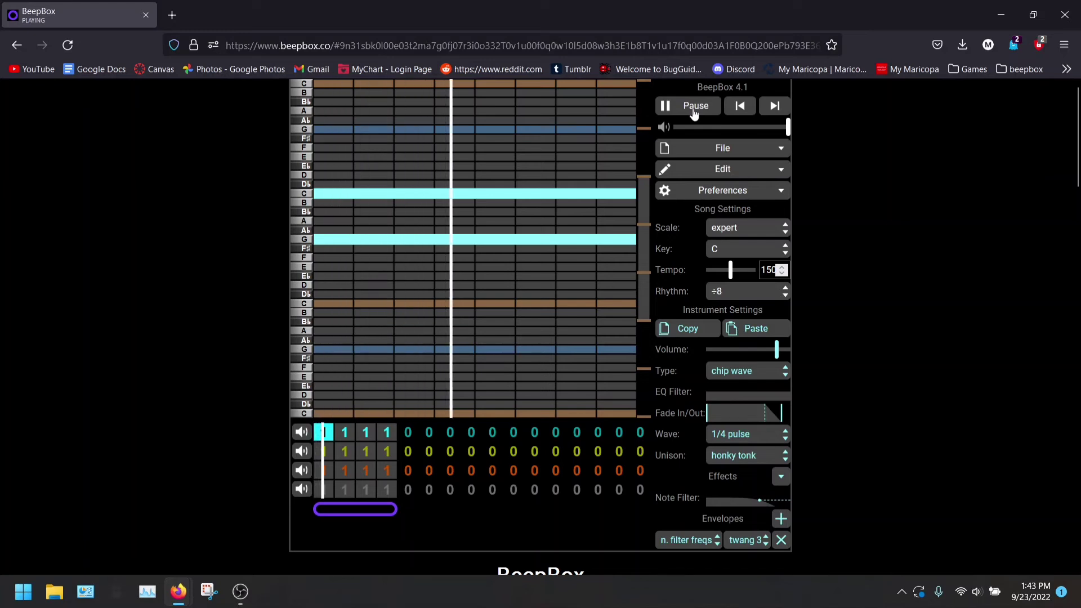
click(694, 107)
click(708, 455)
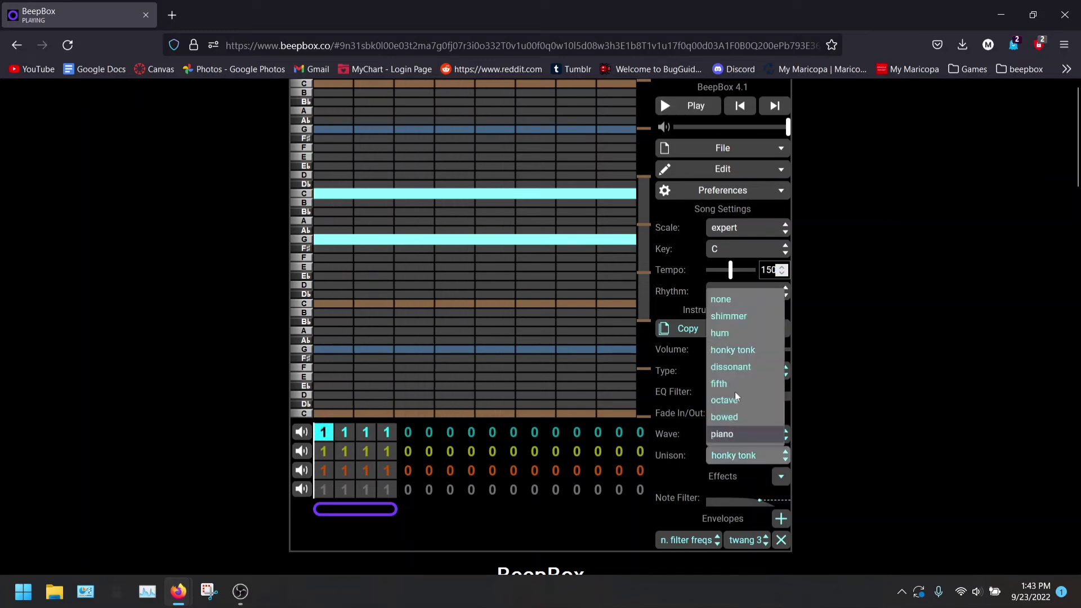
click(738, 370)
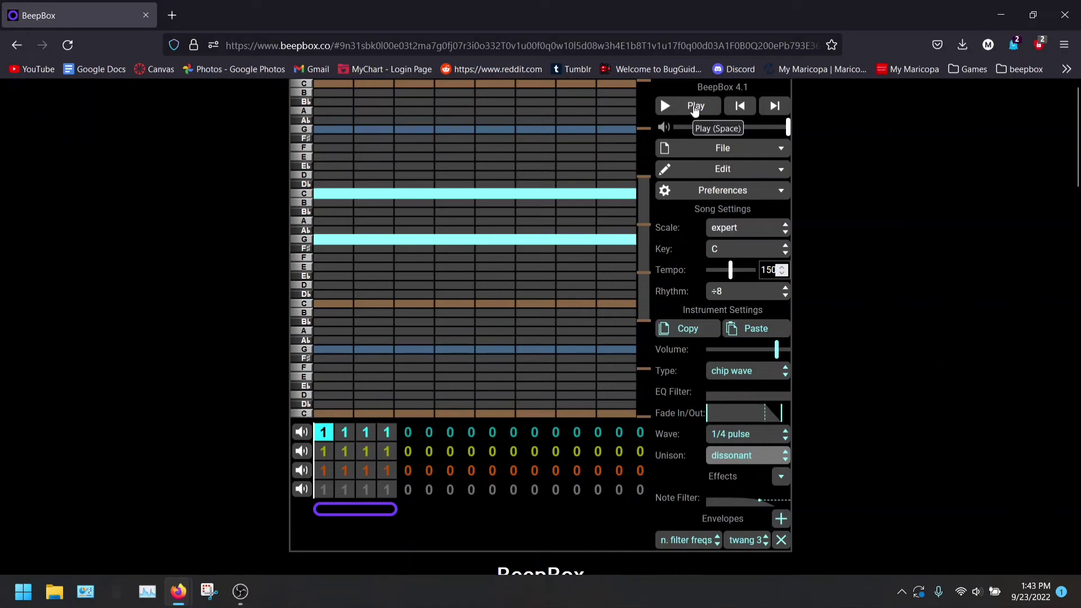
click(695, 108)
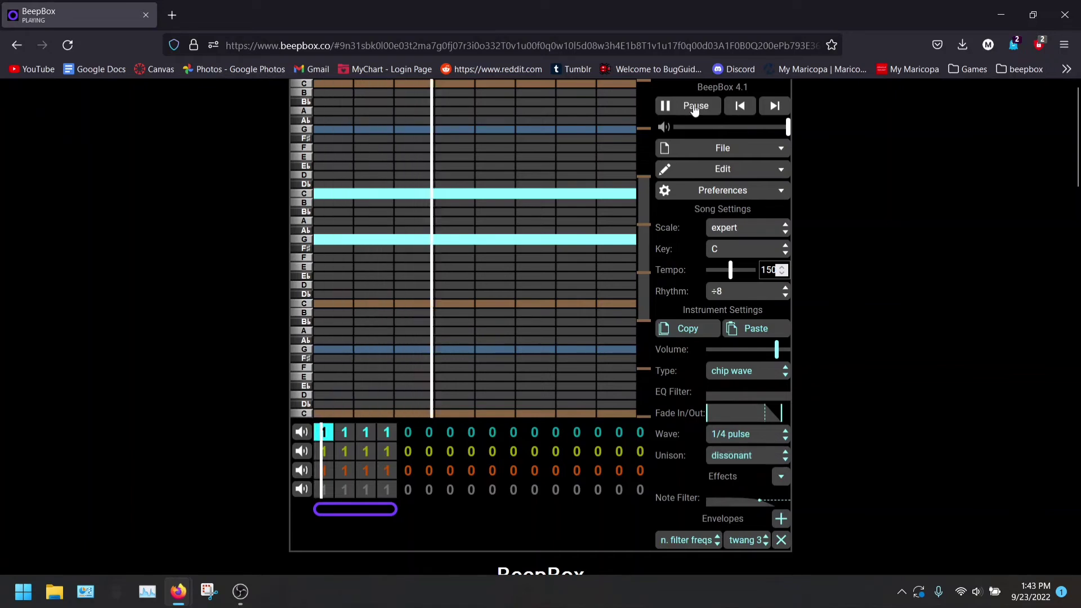
click(695, 107)
Audition the notes with fifth unison, then with octave unison.
click(721, 459)
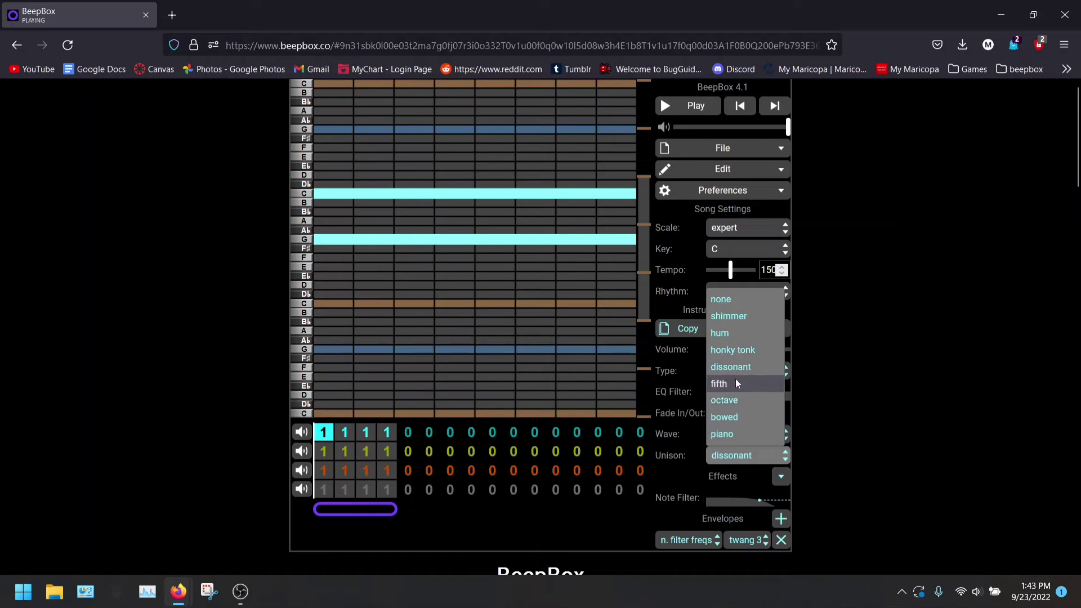
click(735, 380)
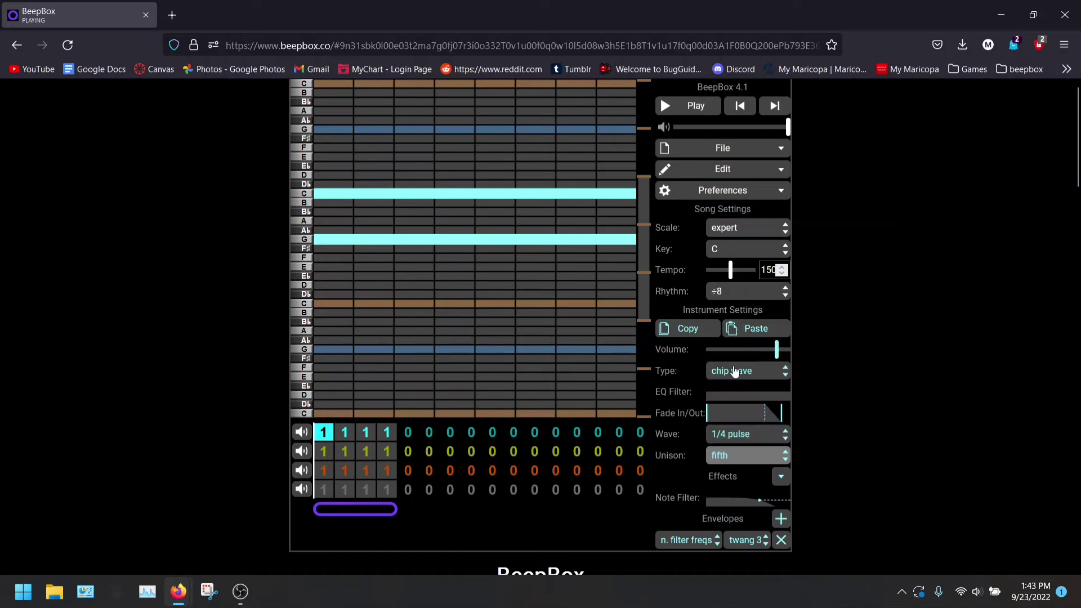
click(697, 108)
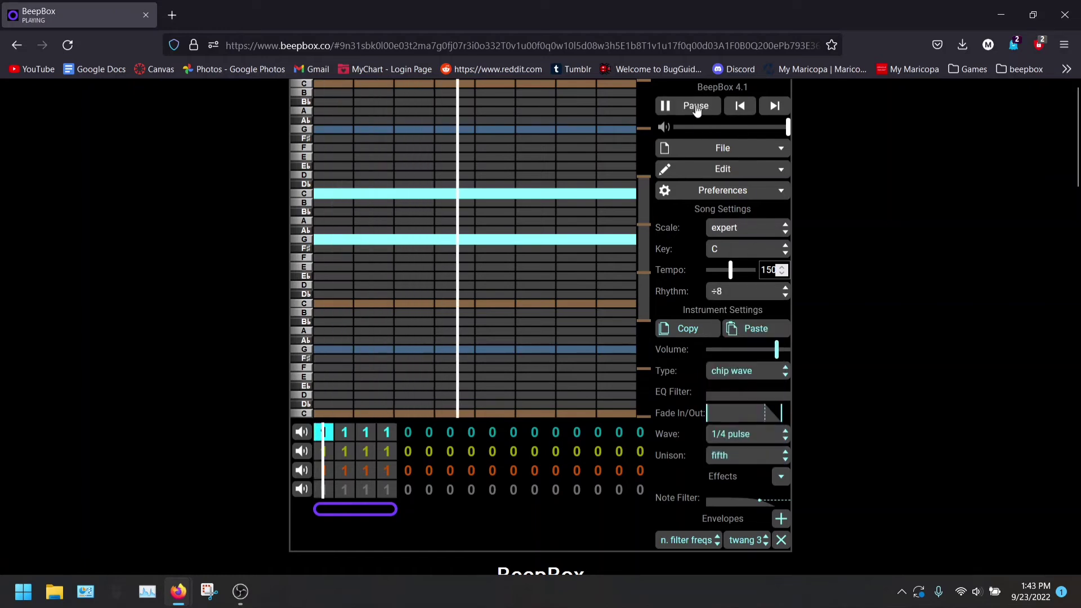
click(696, 108)
click(736, 459)
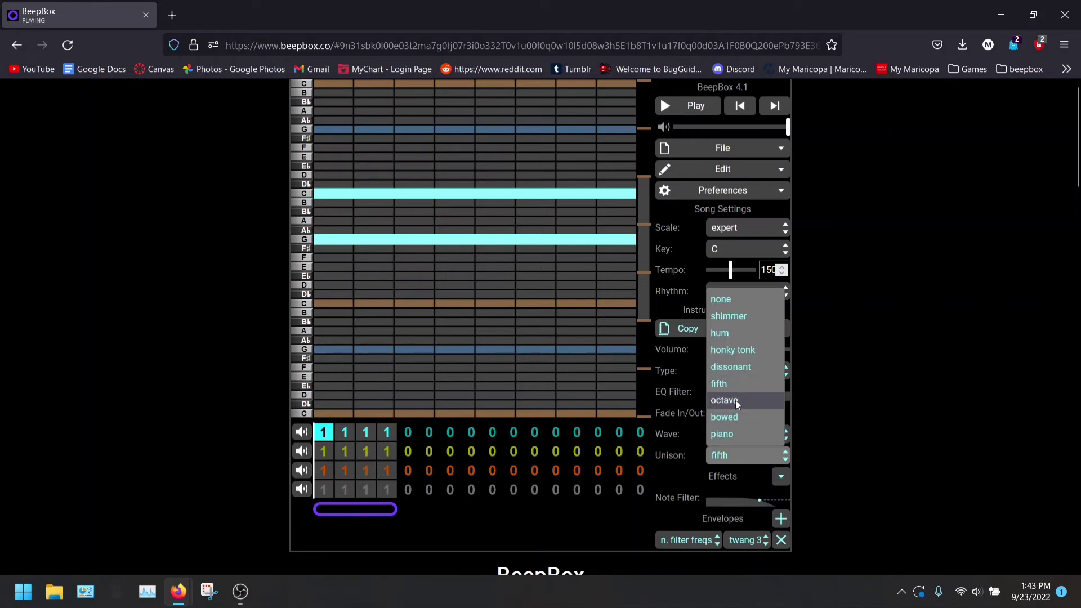
click(734, 405)
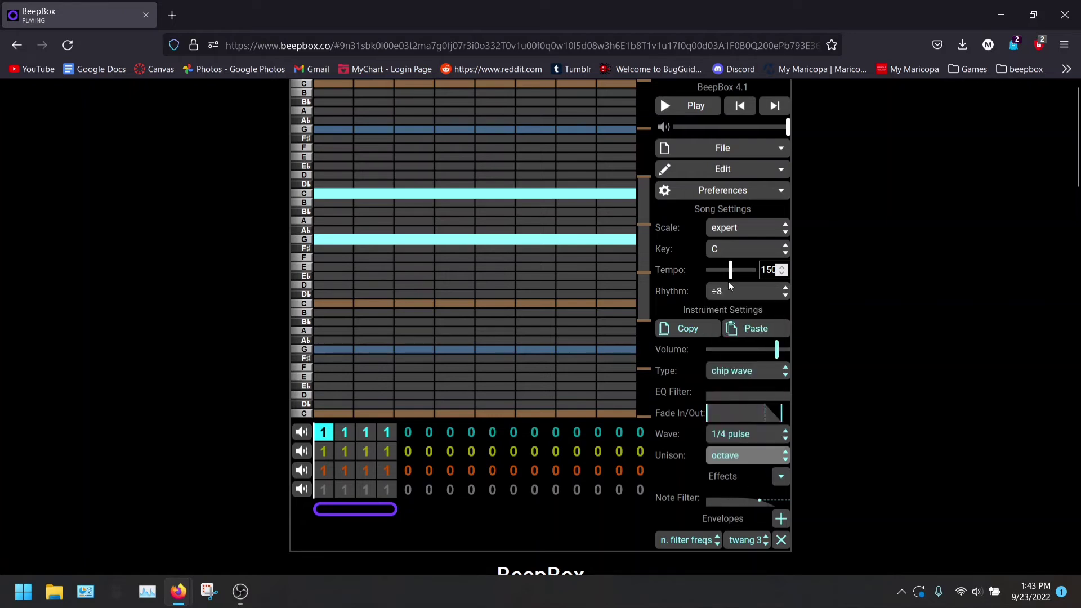
click(692, 115)
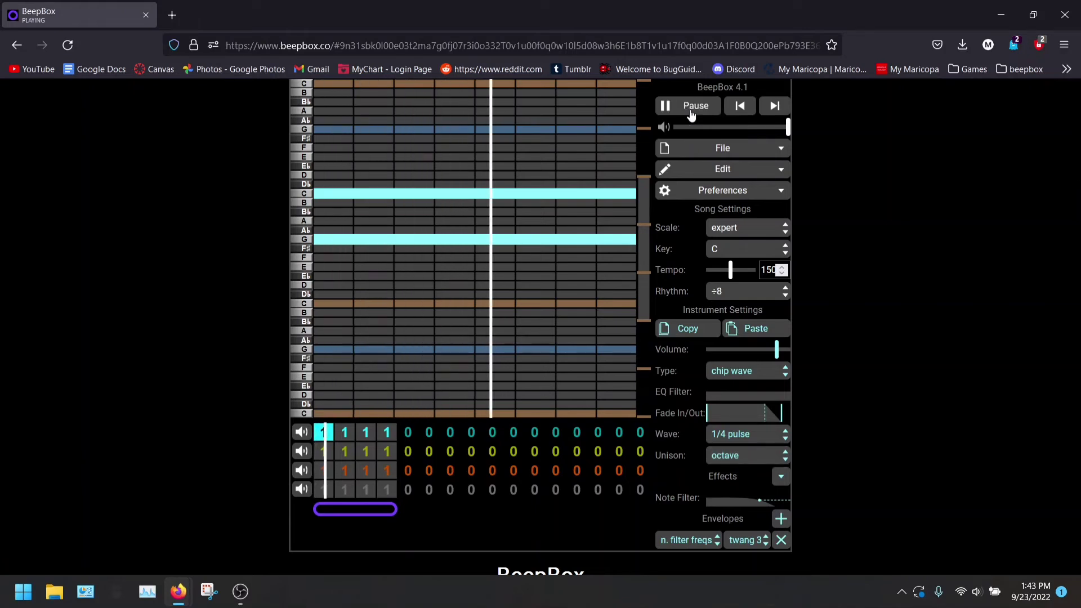
click(692, 115)
Try bowed unison, then settle on piano unison and play it back.
click(726, 456)
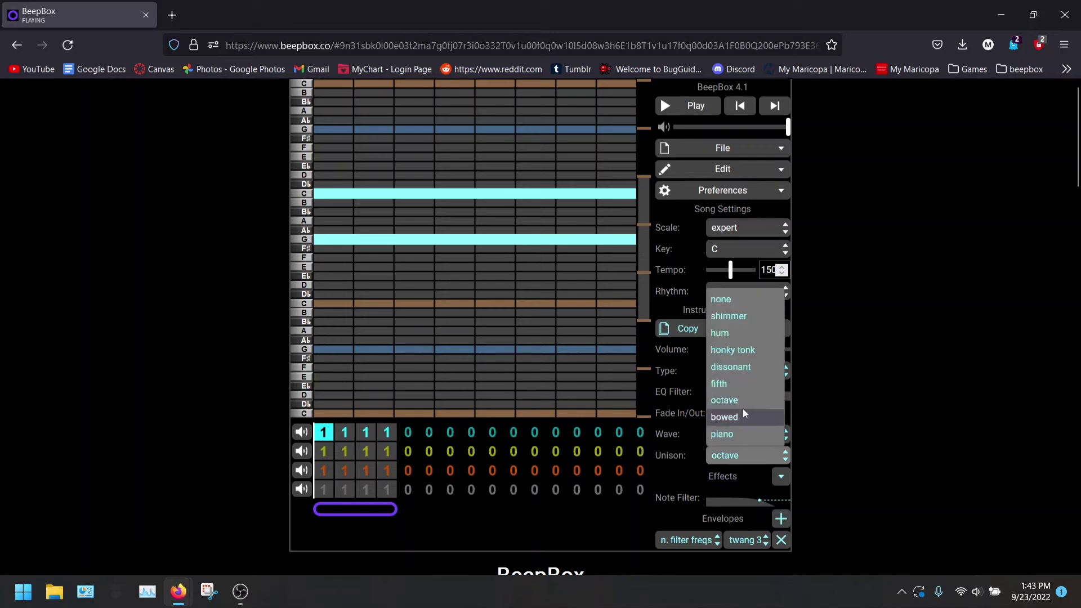
click(742, 416)
click(692, 116)
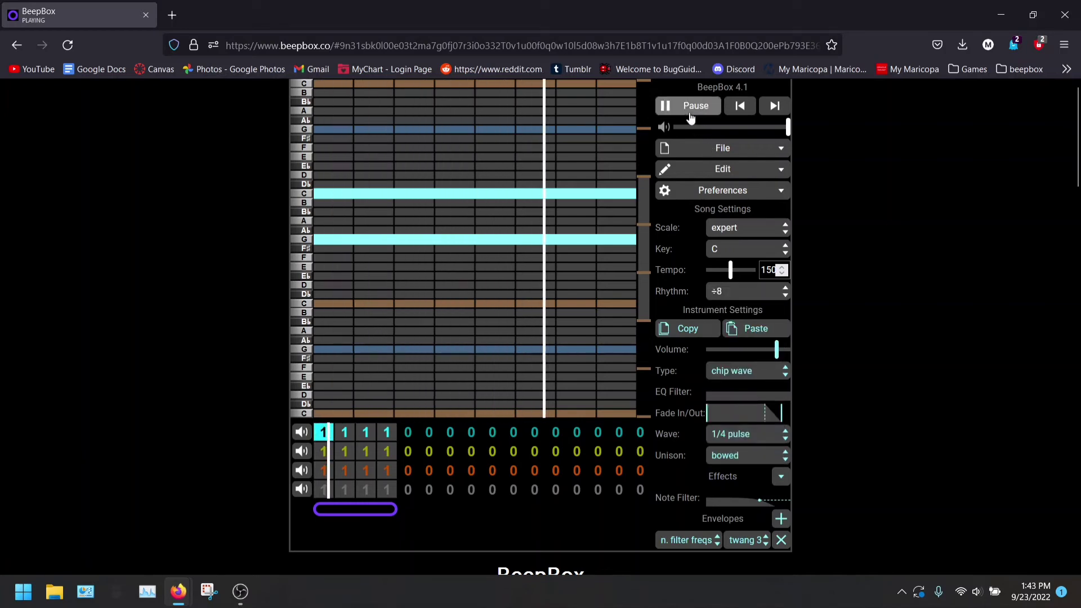
click(690, 116)
click(732, 456)
click(729, 436)
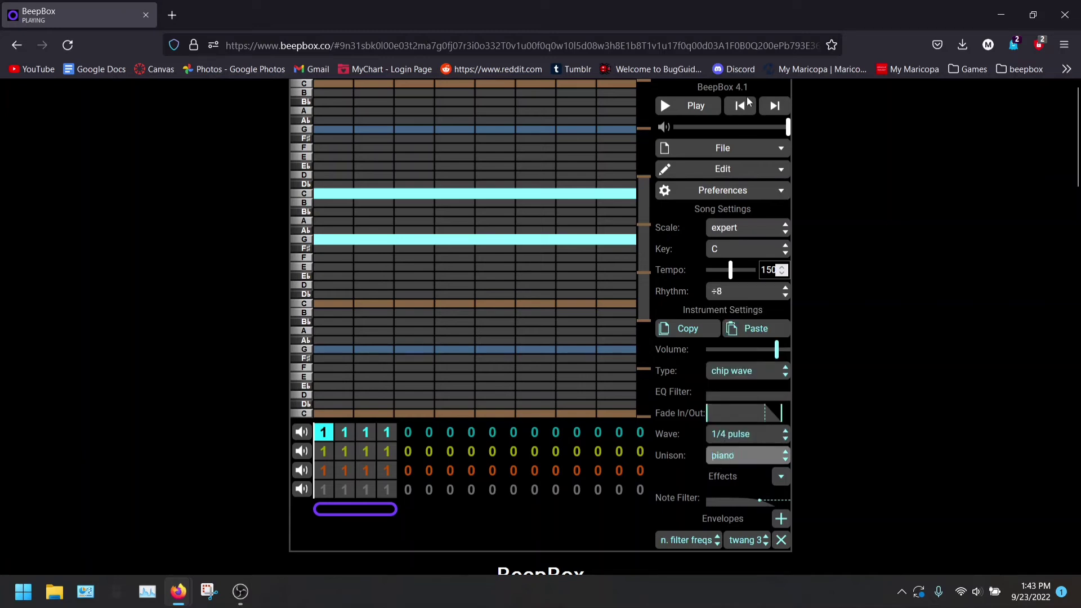
click(717, 115)
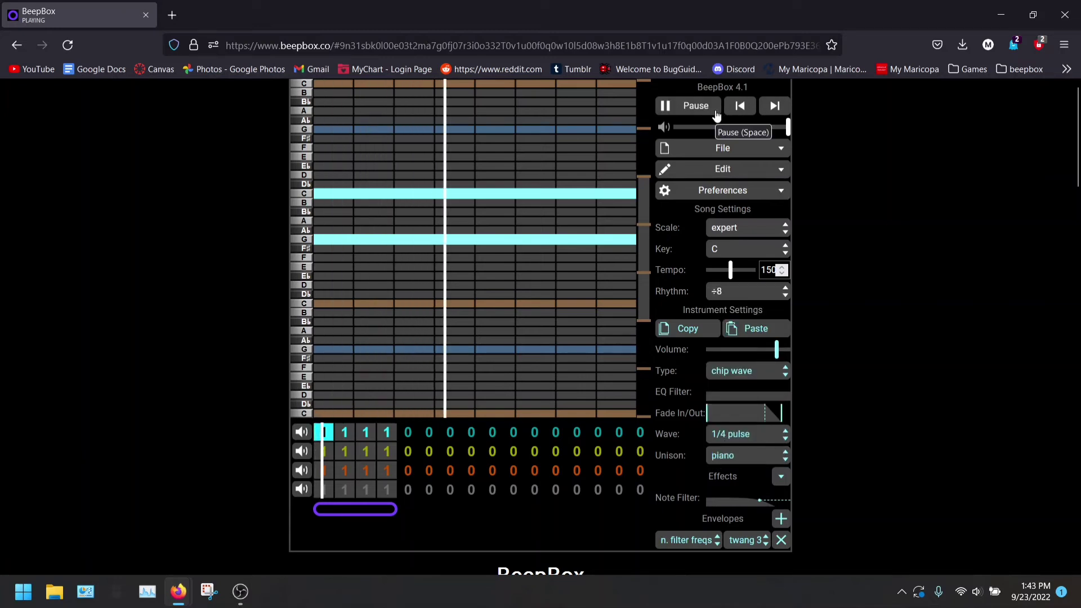
click(717, 114)
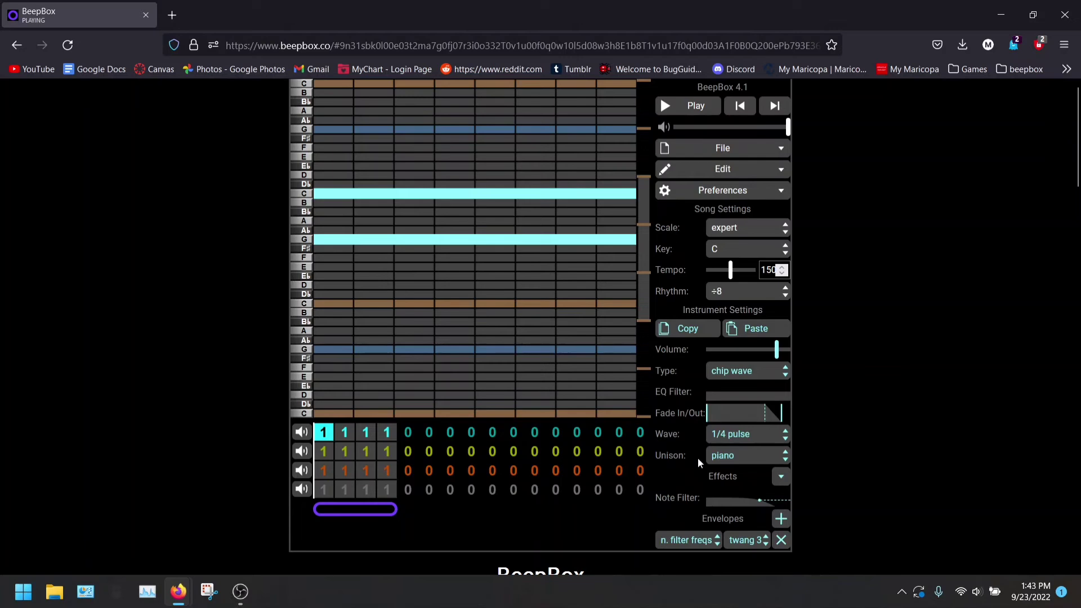
click(732, 455)
click(808, 467)
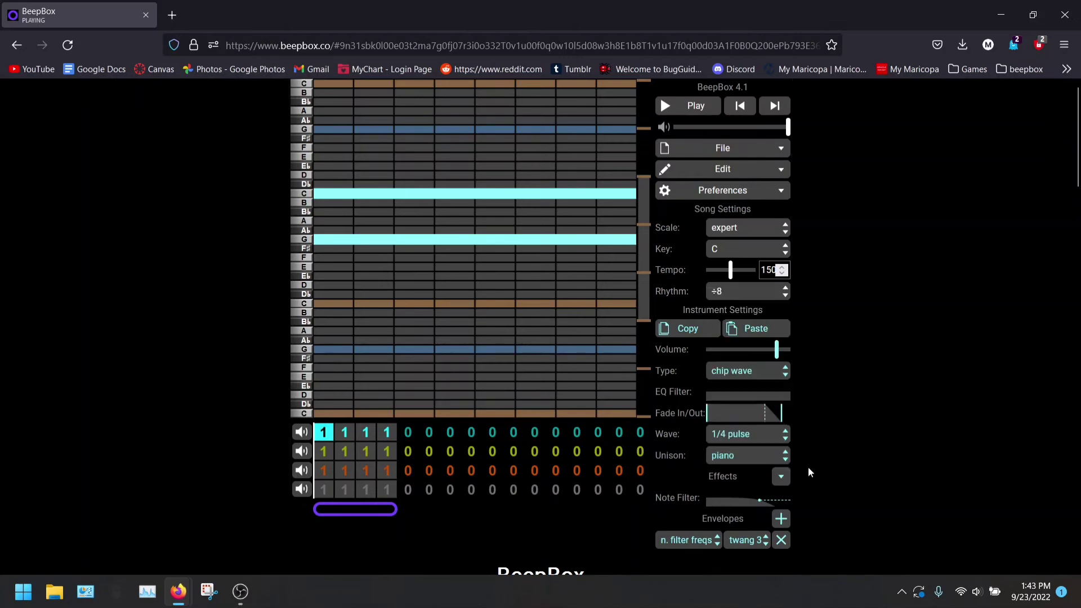
Add the chord type effect, keeping chords simultaneous and unison on piano.
click(781, 476)
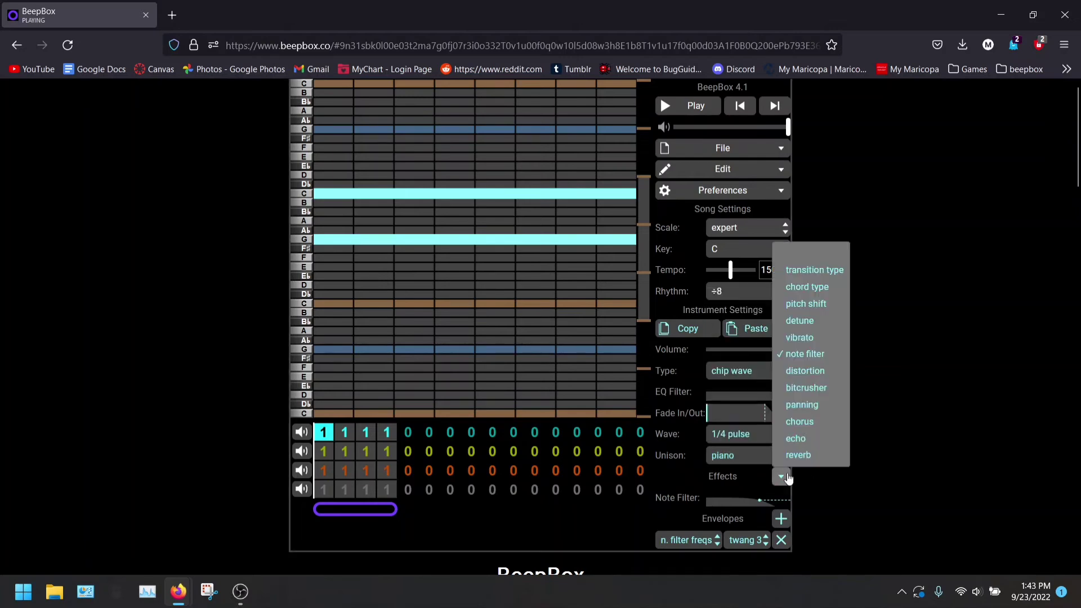
click(809, 286)
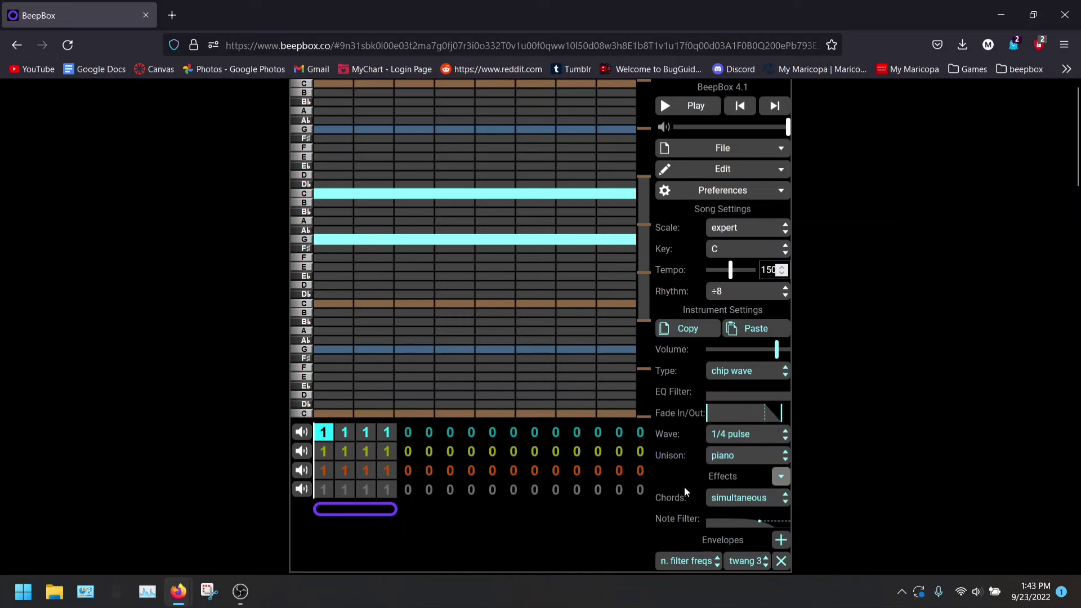
click(717, 505)
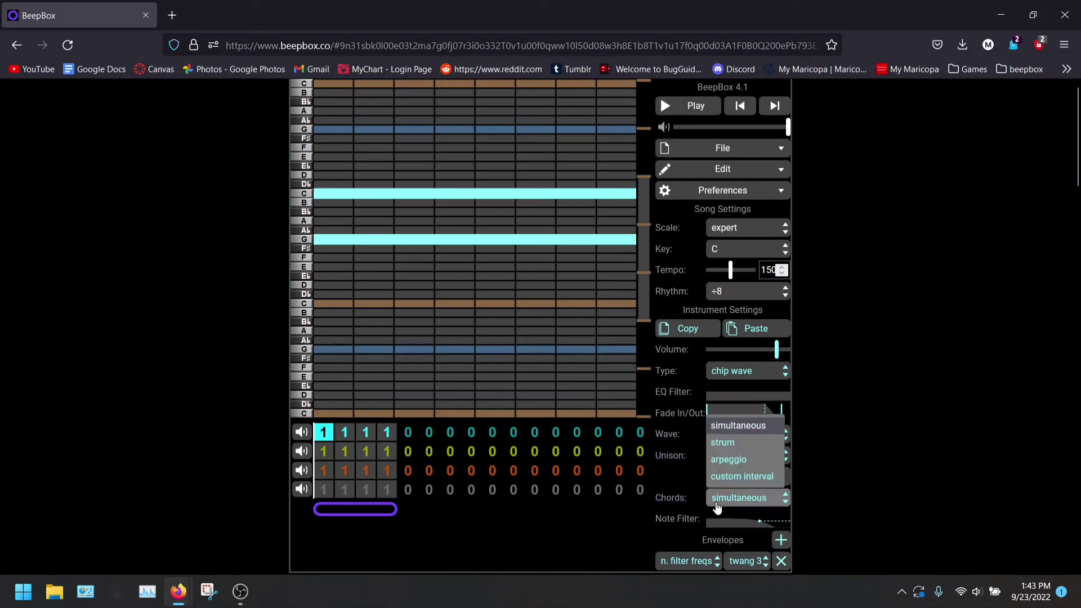
click(717, 507)
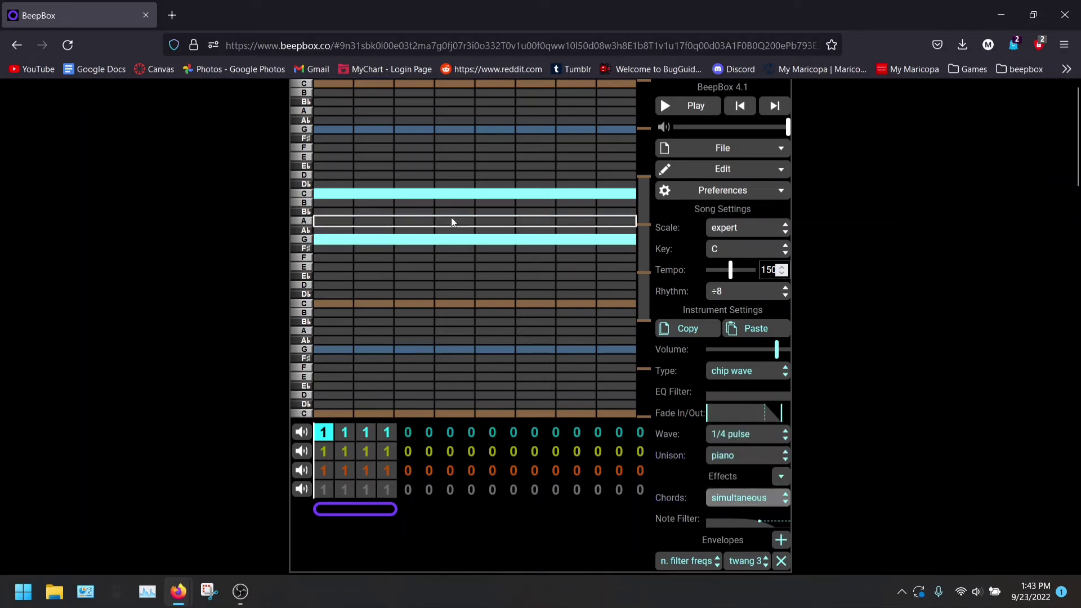
click(774, 451)
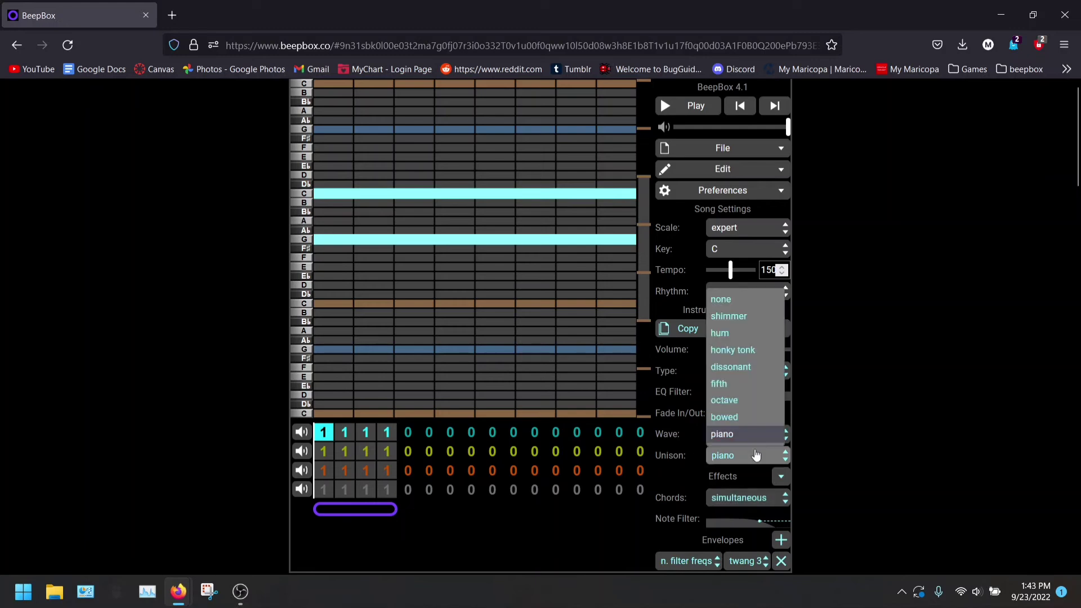
click(754, 454)
click(734, 507)
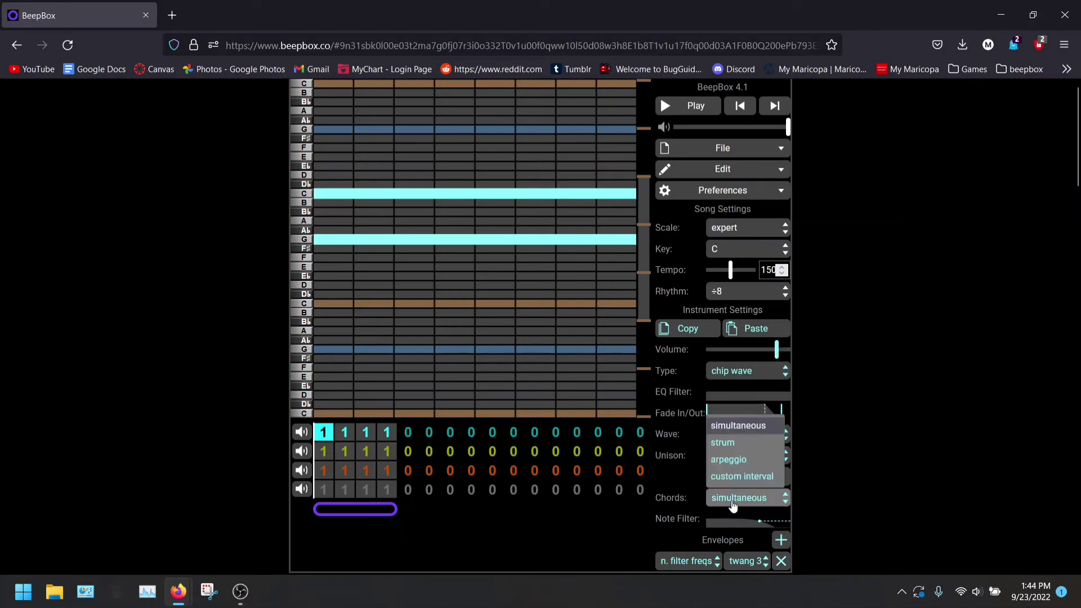
click(733, 505)
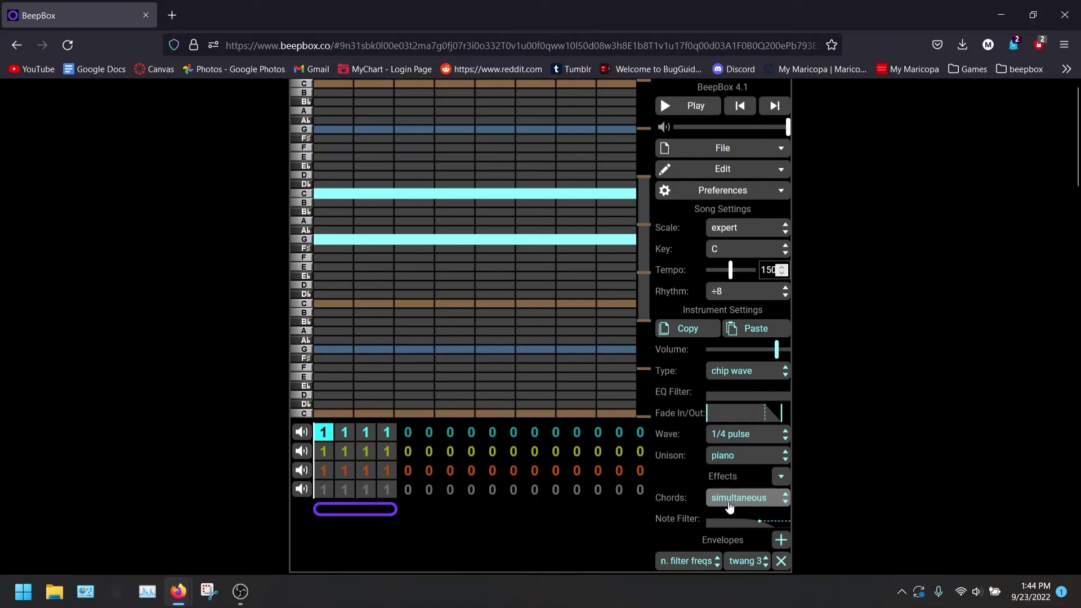
Switch chords to strum, redraw the stacked C and G notes, and play them.
click(729, 507)
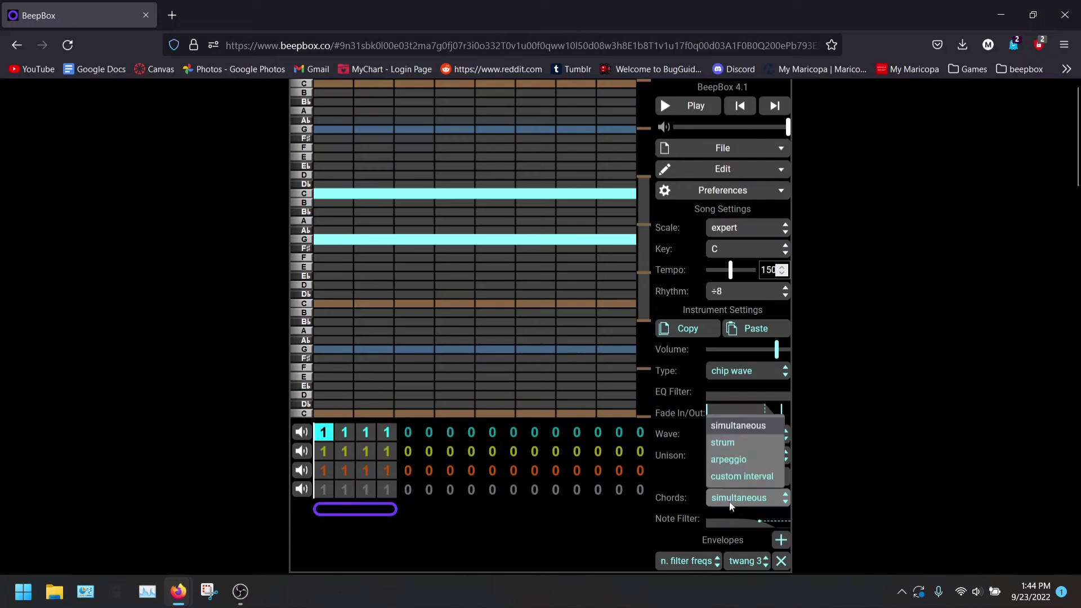
click(732, 445)
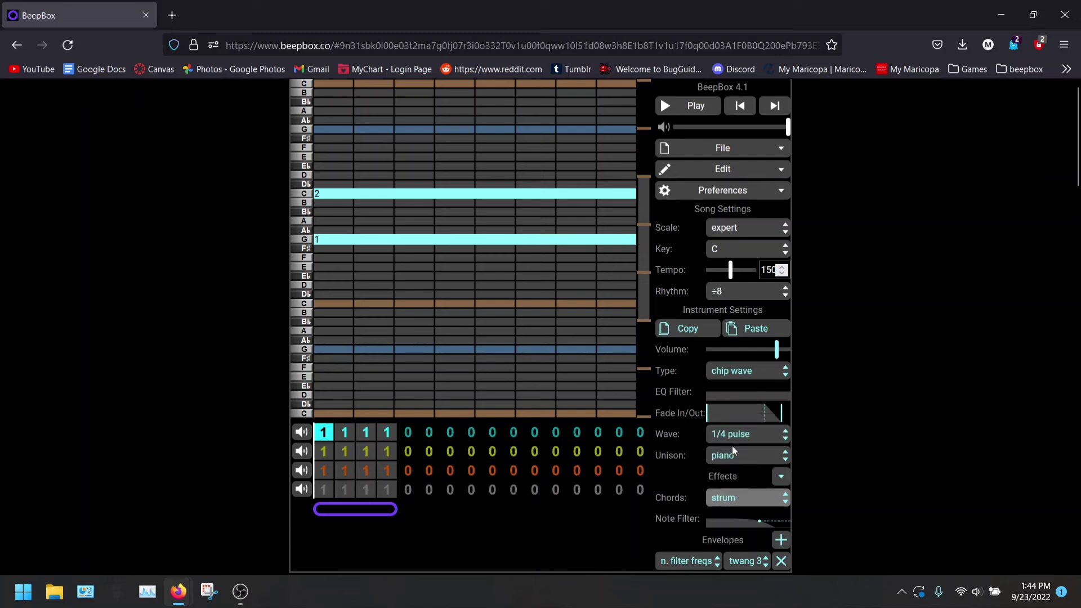
click(470, 195)
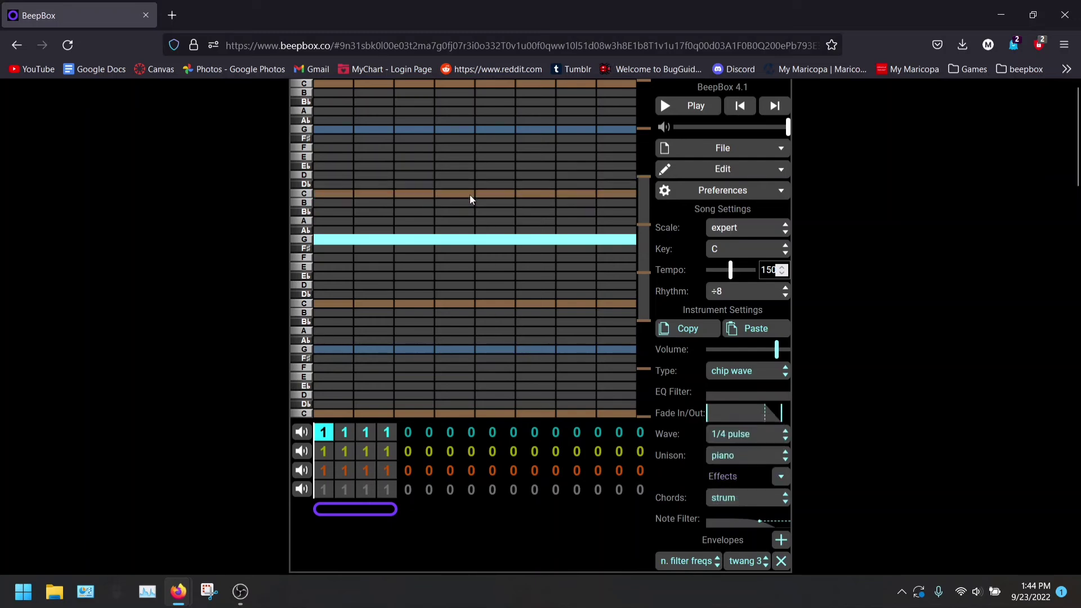
click(470, 195)
click(465, 239)
click(464, 242)
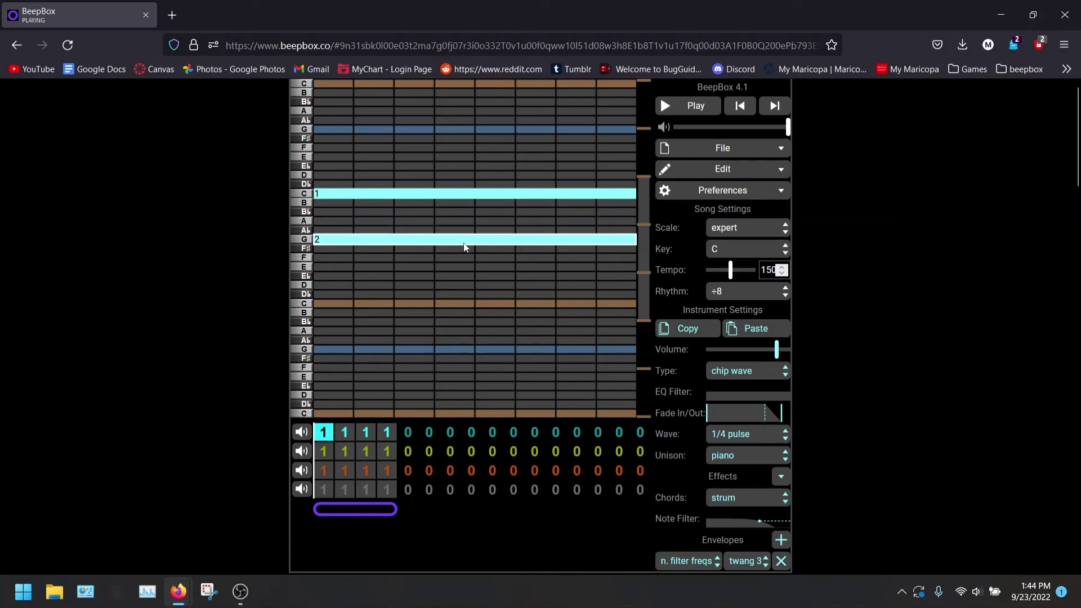
click(695, 108)
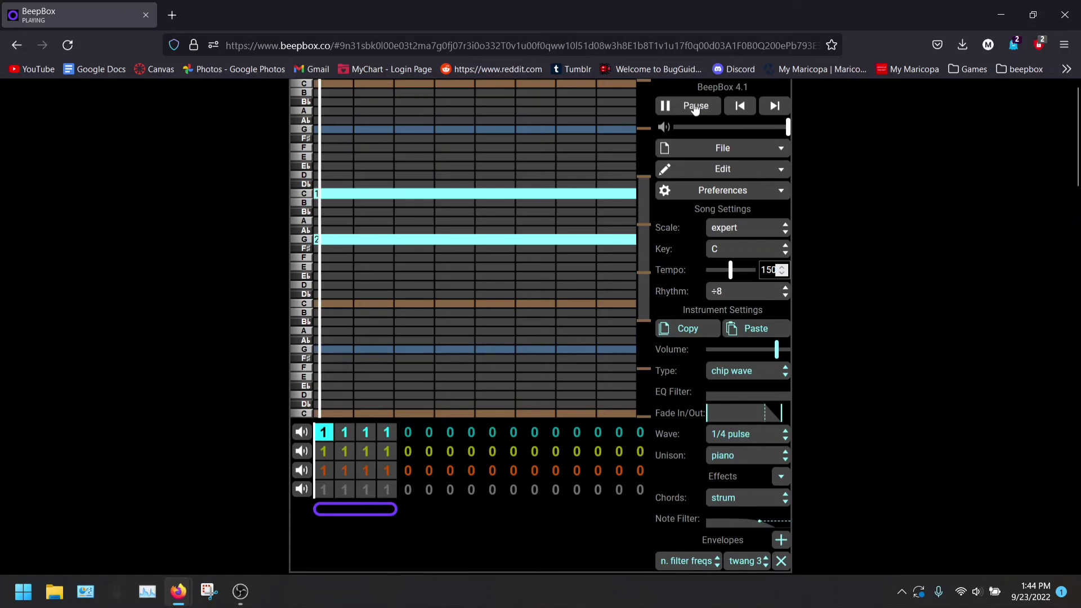
click(696, 107)
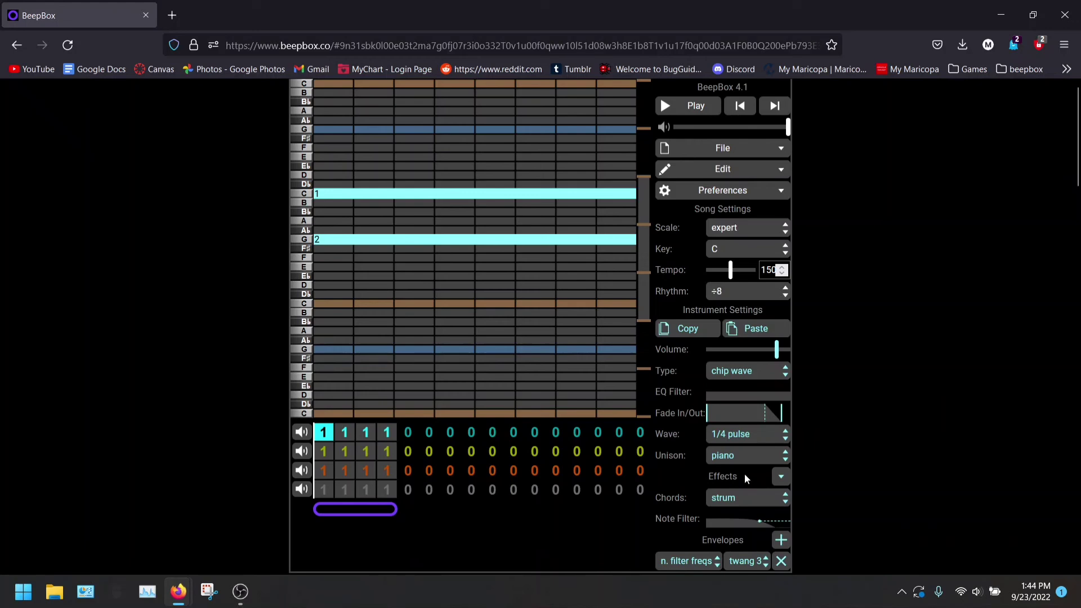
Set chords to custom interval and play the pattern to hear it.
click(739, 495)
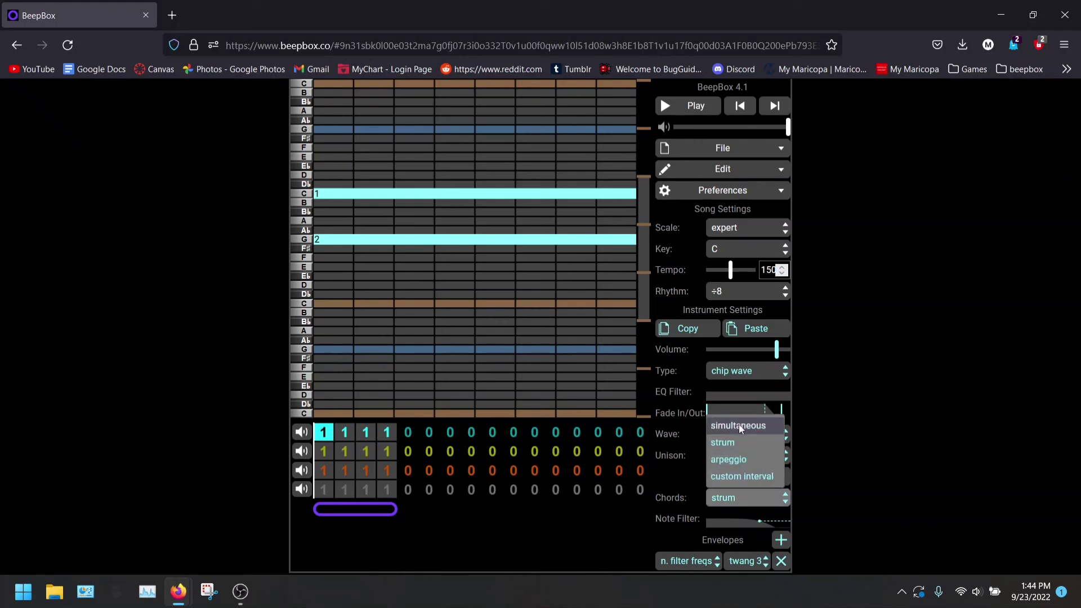
click(767, 476)
click(702, 109)
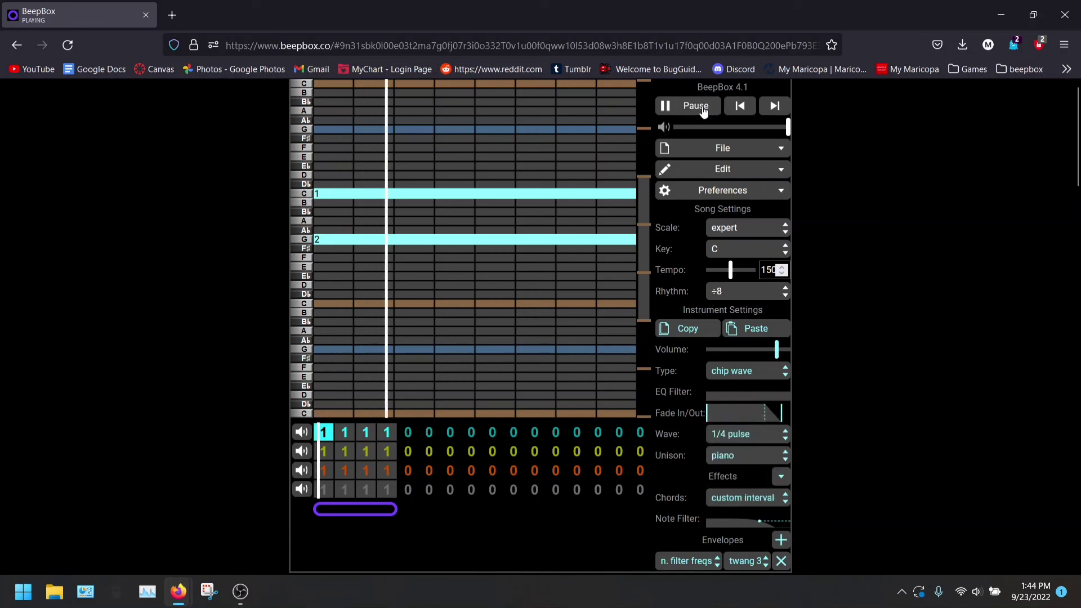
click(702, 110)
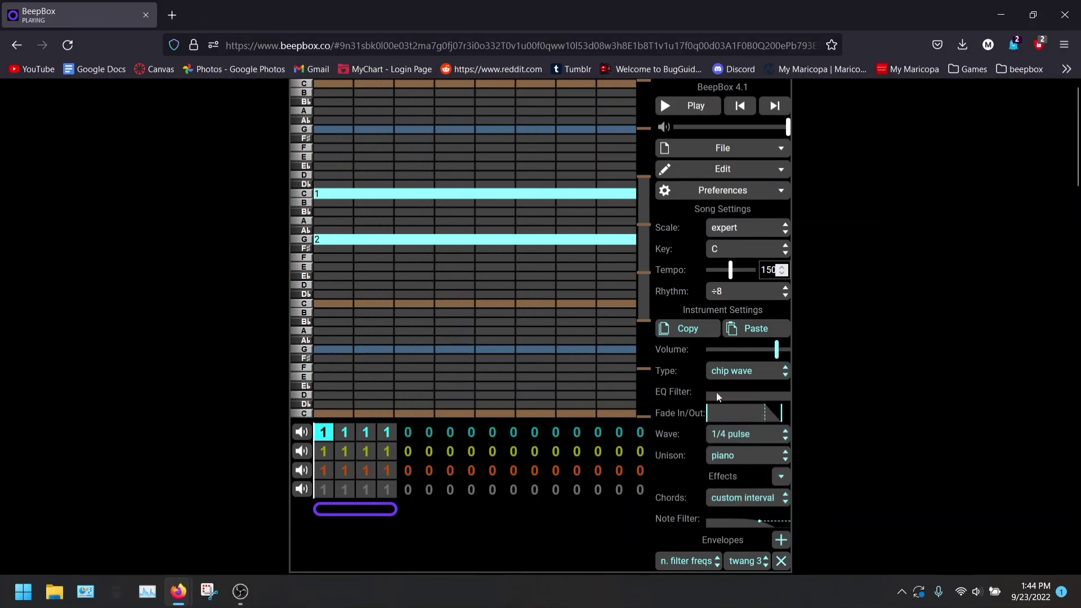
Set chords to arpeggio and play the C and G pair twice.
click(748, 503)
click(740, 464)
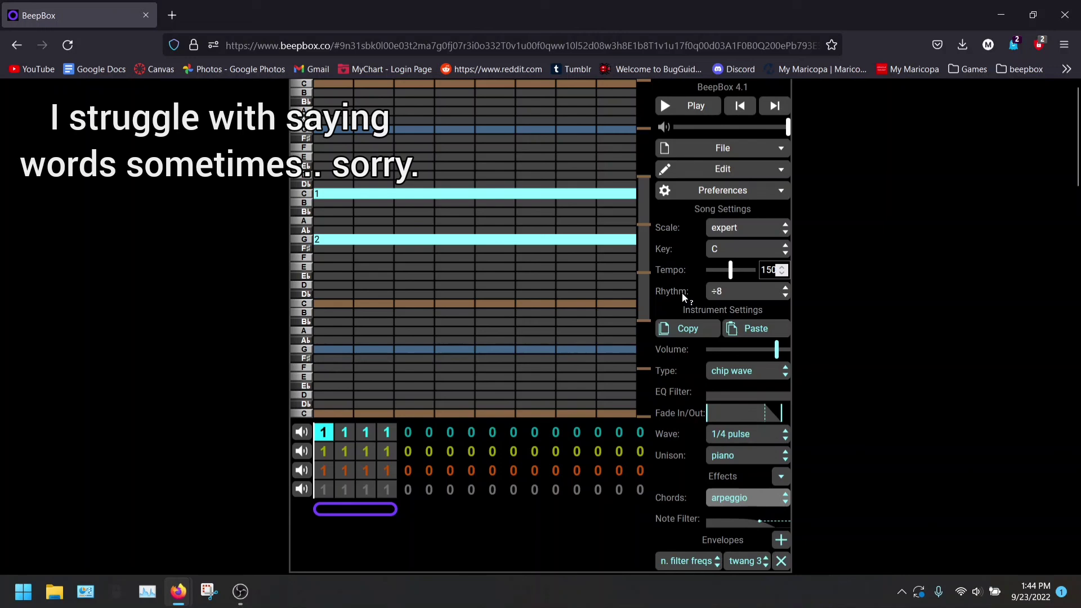
click(698, 105)
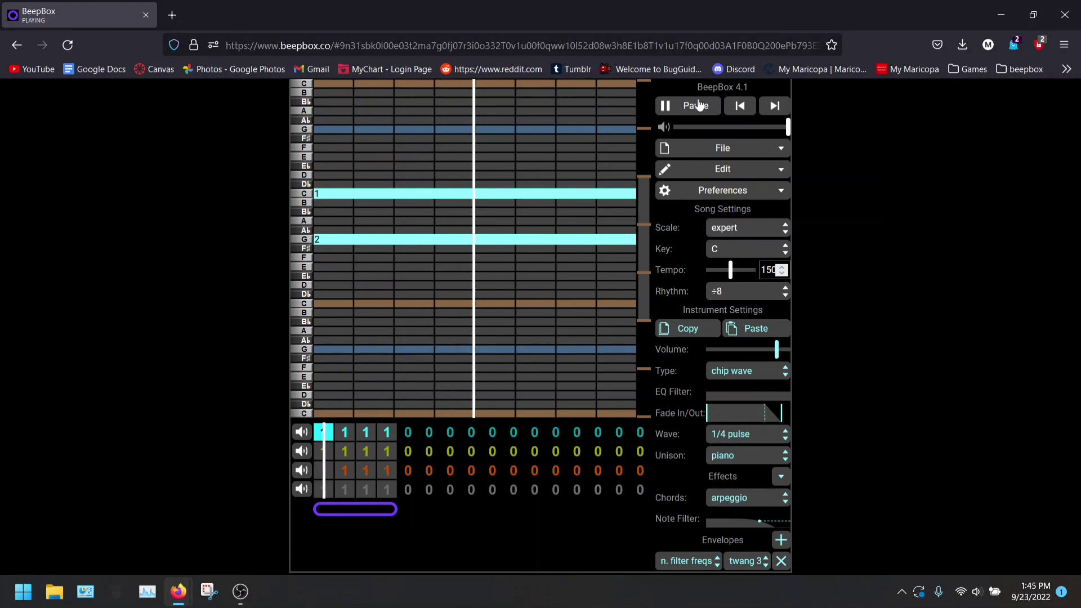
click(698, 105)
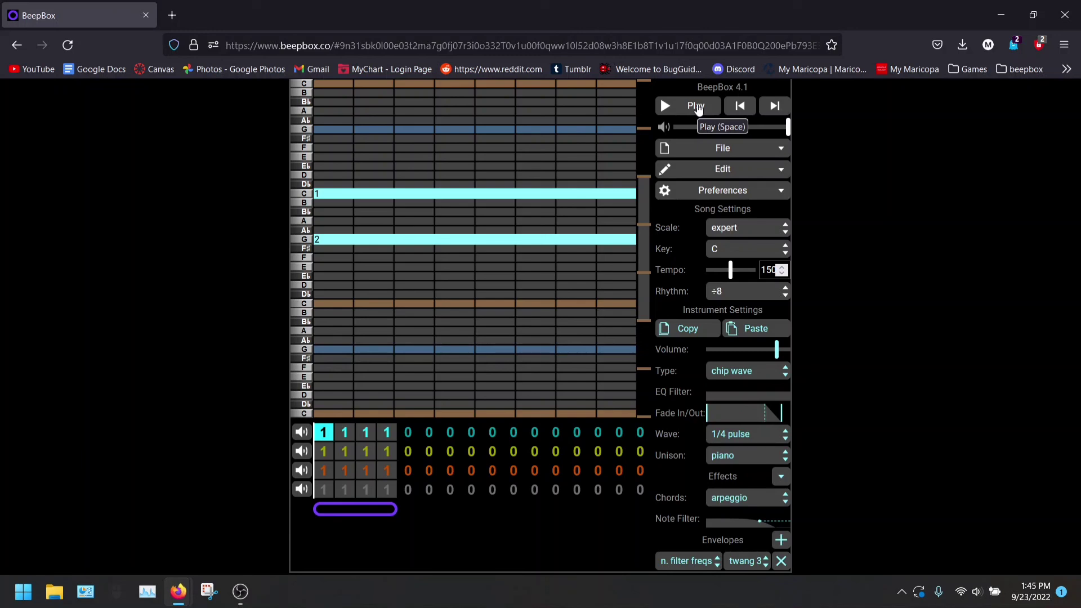
click(698, 107)
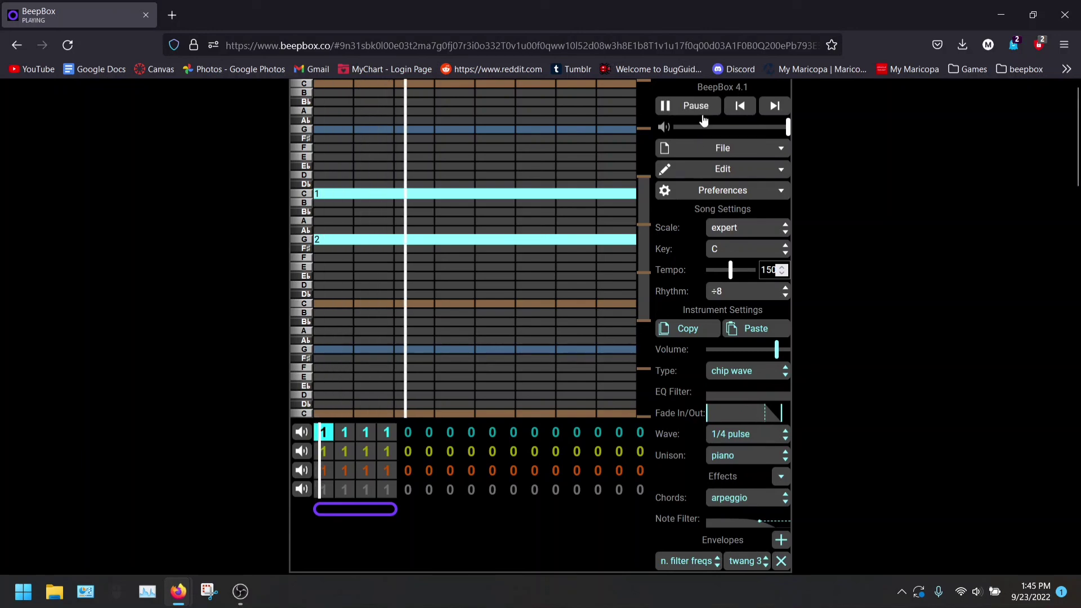
click(702, 112)
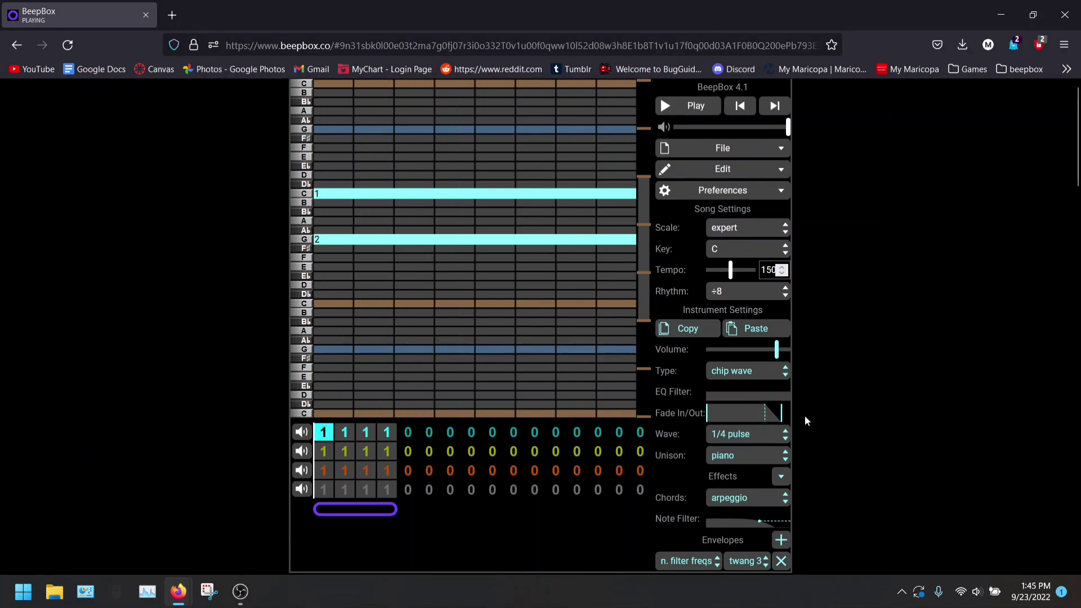
click(760, 501)
click(761, 500)
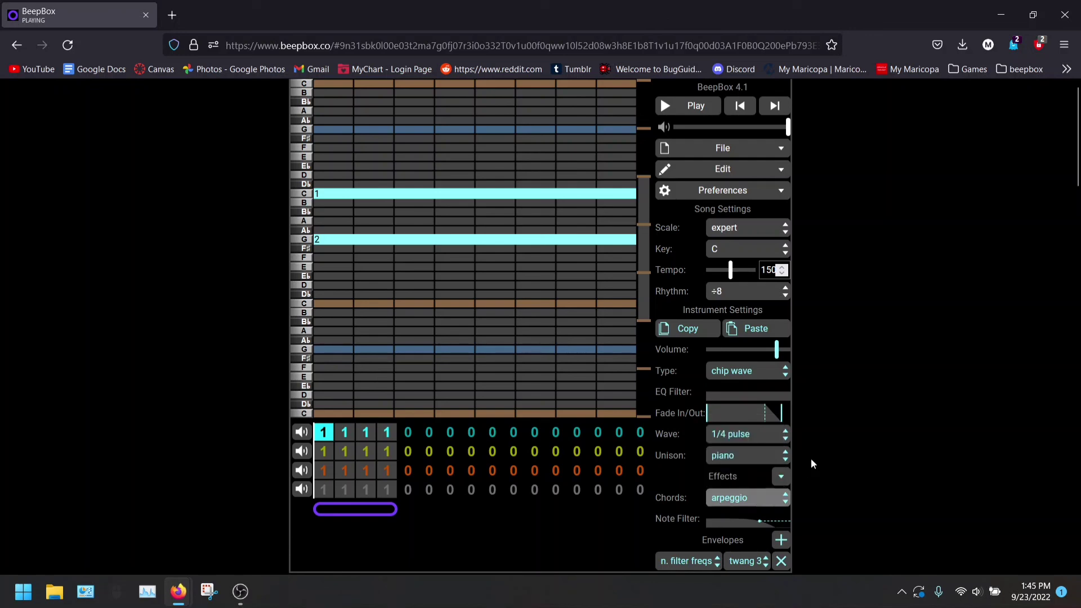
scroll(809, 469, down, 1)
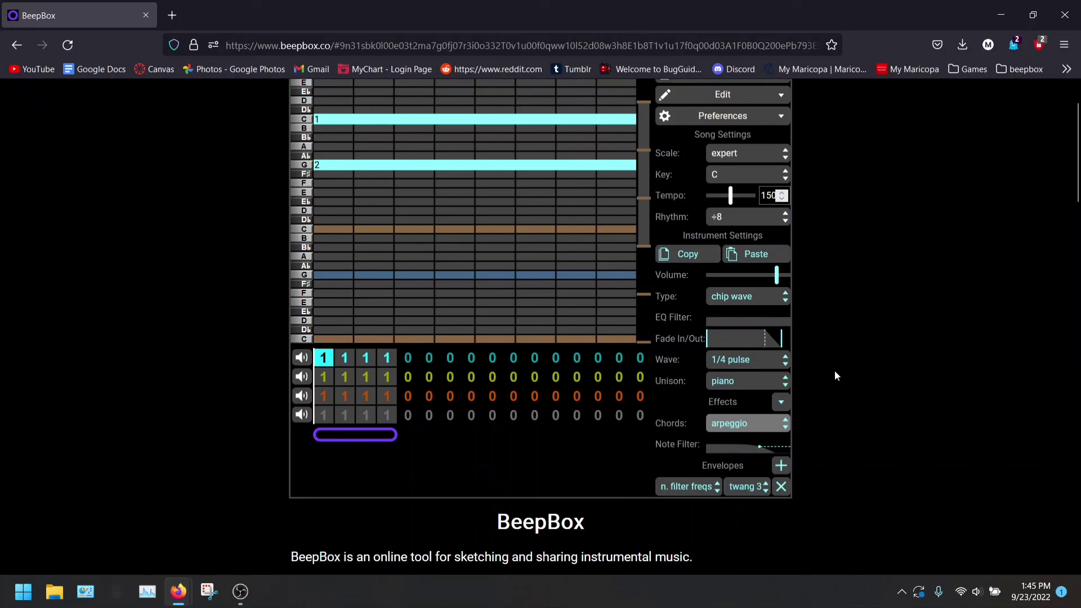
scroll(834, 373, up, 1)
scroll(834, 376, up, 1)
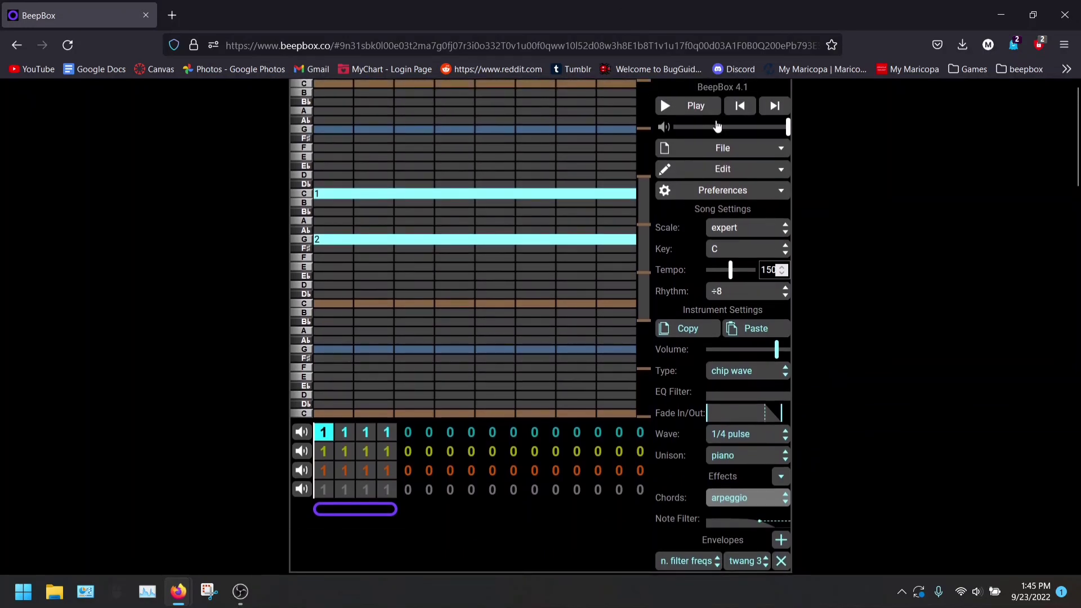